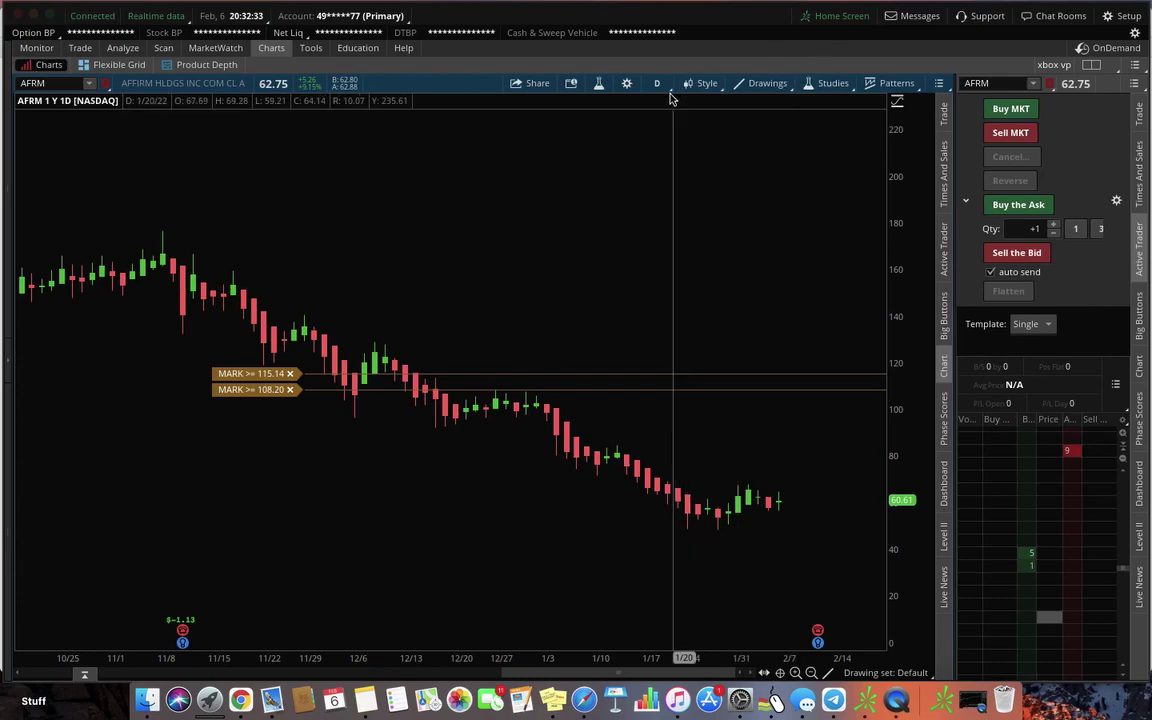
Step: Add the Sandra_moving_avg strategy to the AFRM price chart and apply it
click(599, 86)
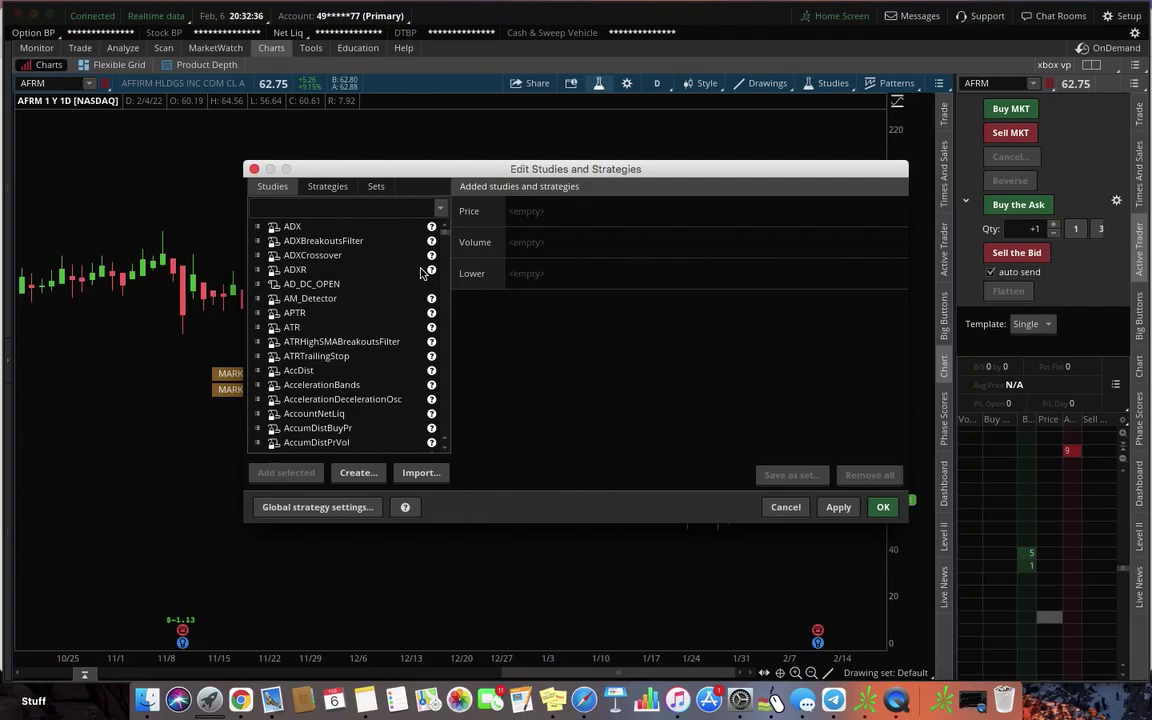
text(sandra)
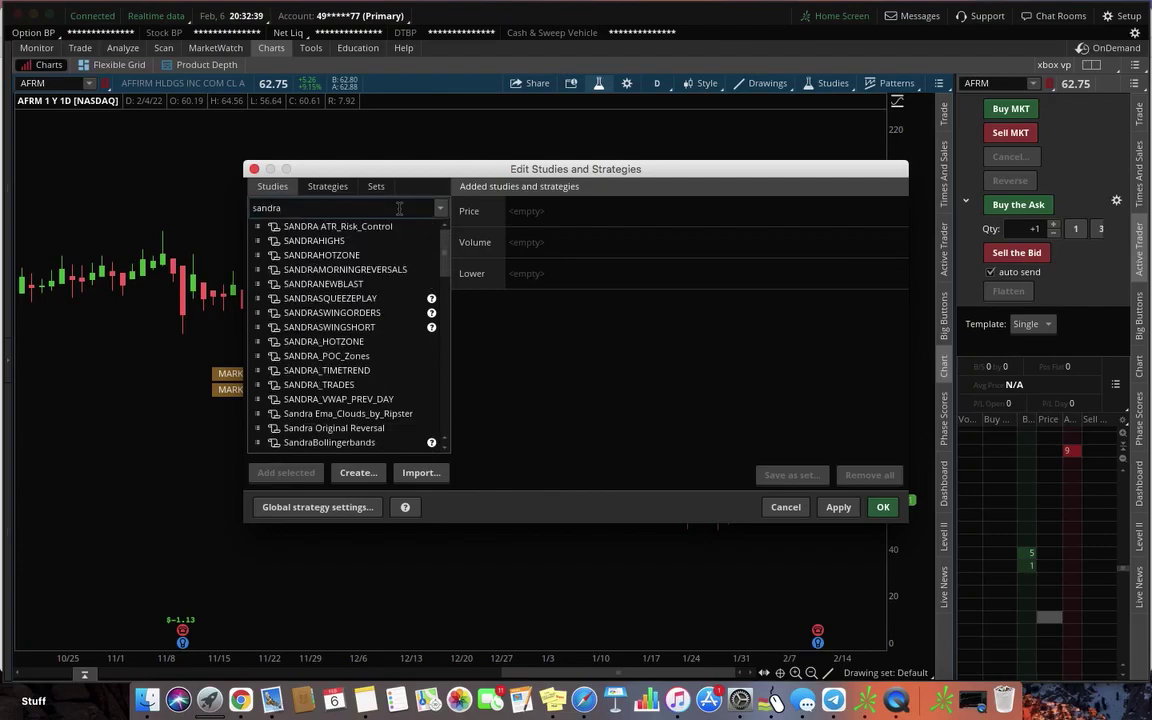
click(313, 187)
text(sandra)
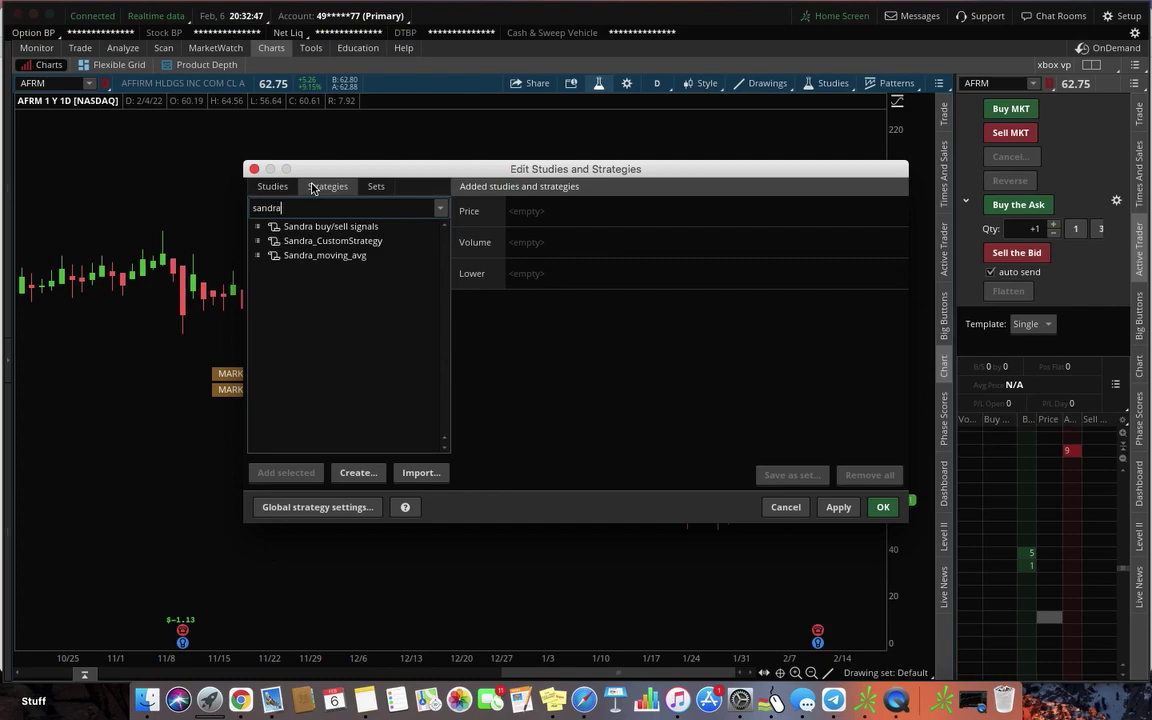
click(325, 257)
click(286, 472)
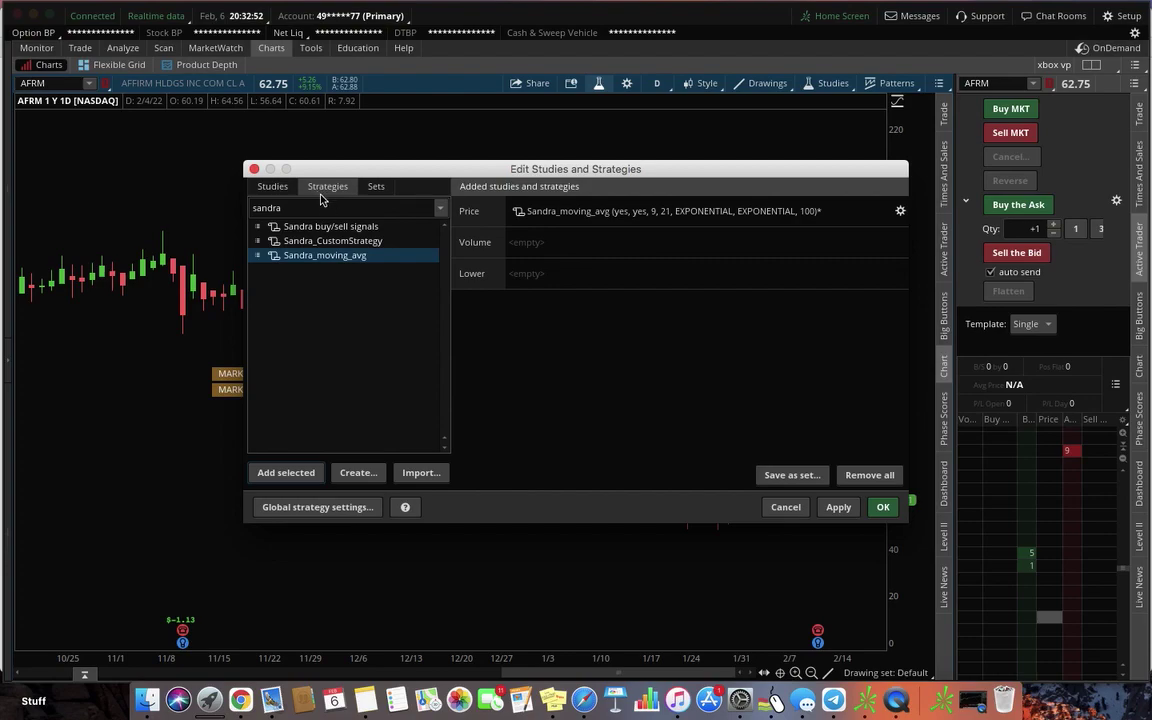
click(838, 507)
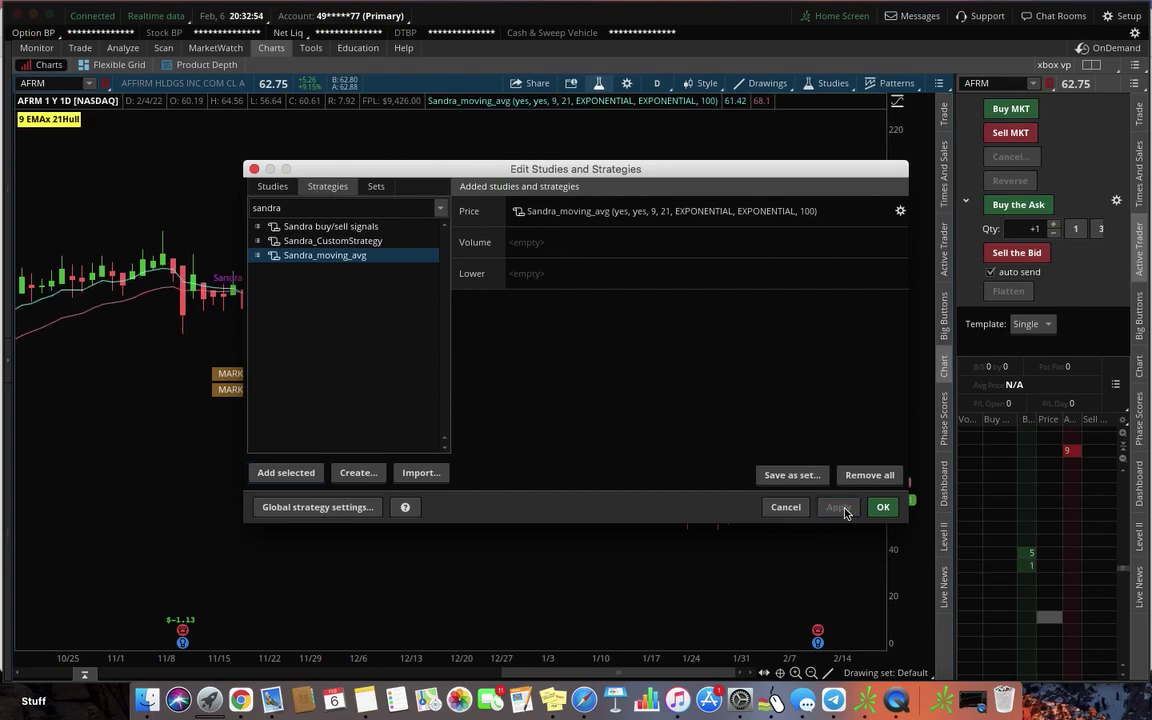
Step: Add the FloatingPL study as a lower panel beneath the chart and apply it
click(304, 206)
key(BackSpace)
key(BackSpace)
key(BackSpace)
key(BackSpace)
key(BackSpace)
key(BackSpace)
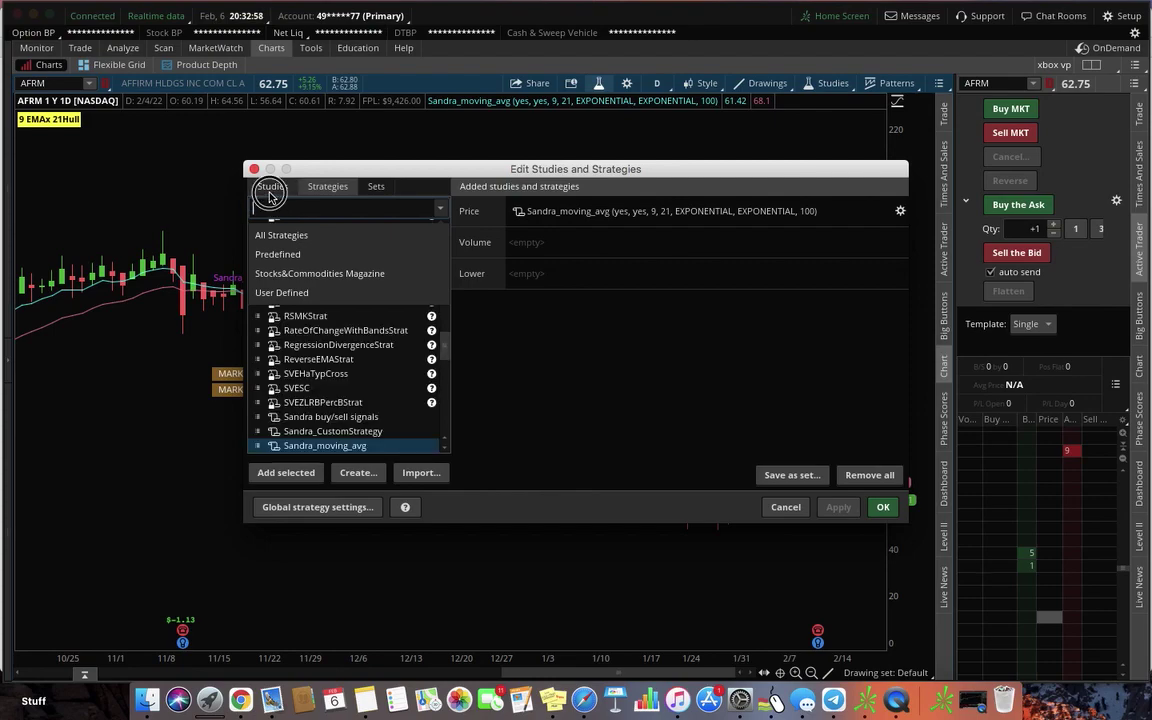
click(272, 186)
click(289, 208)
key(BackSpace)
key(BackSpace)
key(BackSpace)
key(BackSpace)
key(BackSpace)
key(BackSpace)
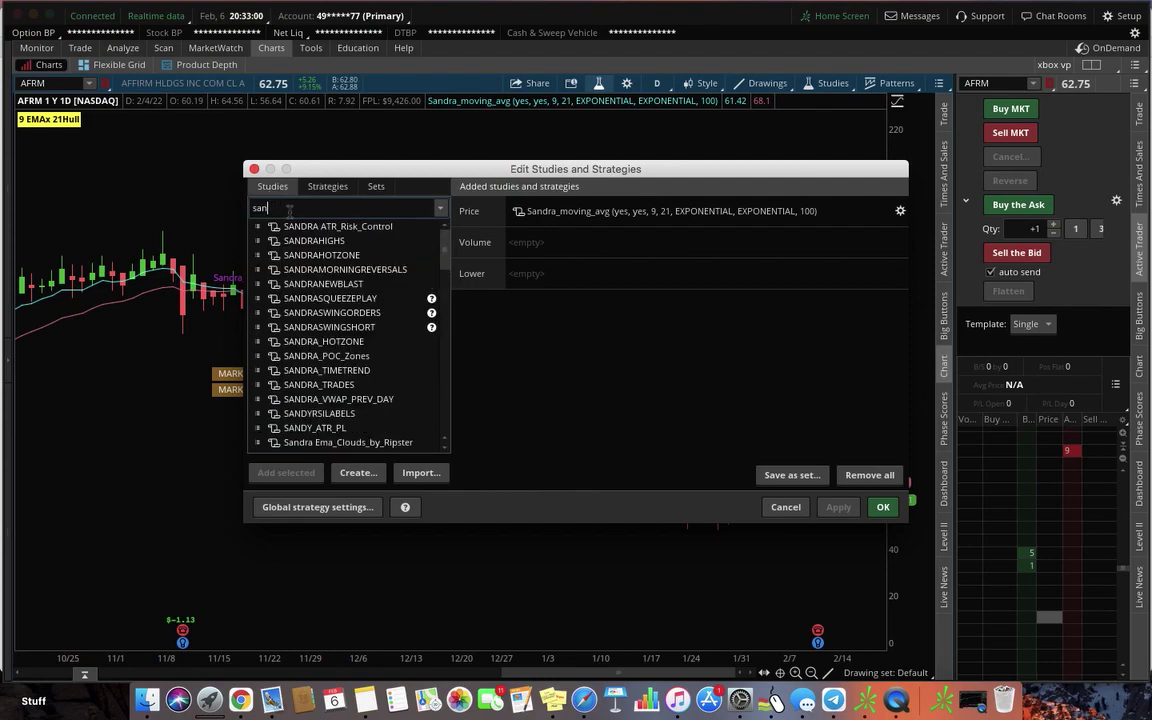
text(float)
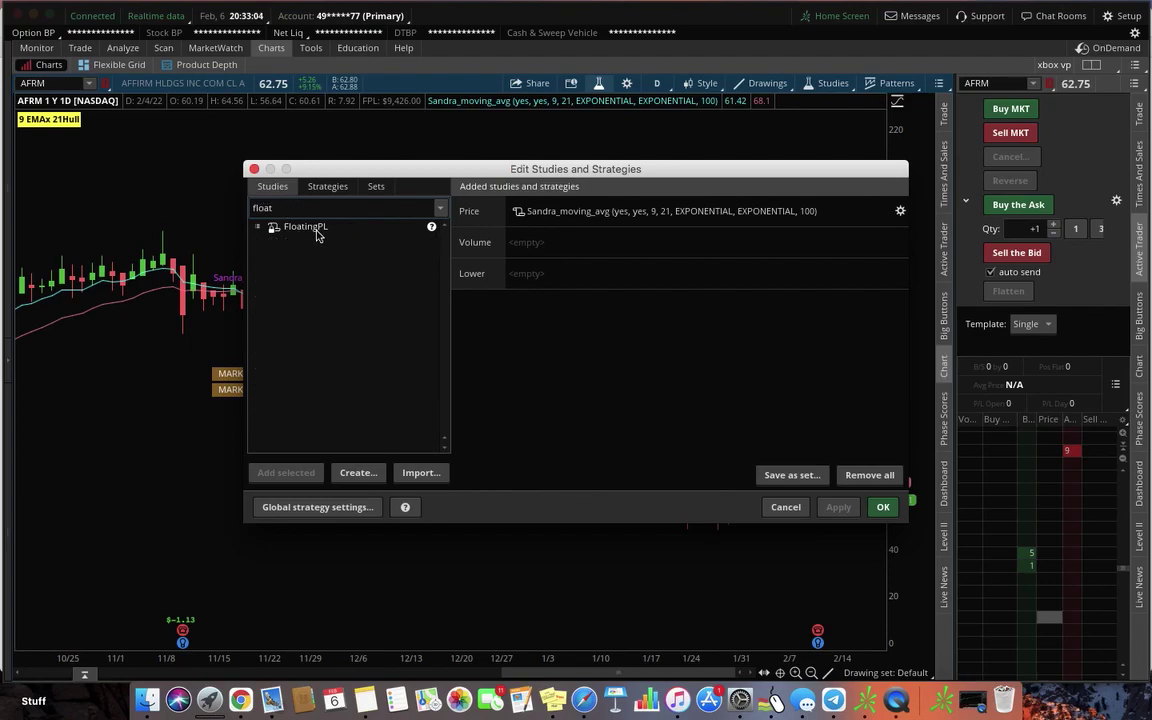
click(317, 232)
click(280, 472)
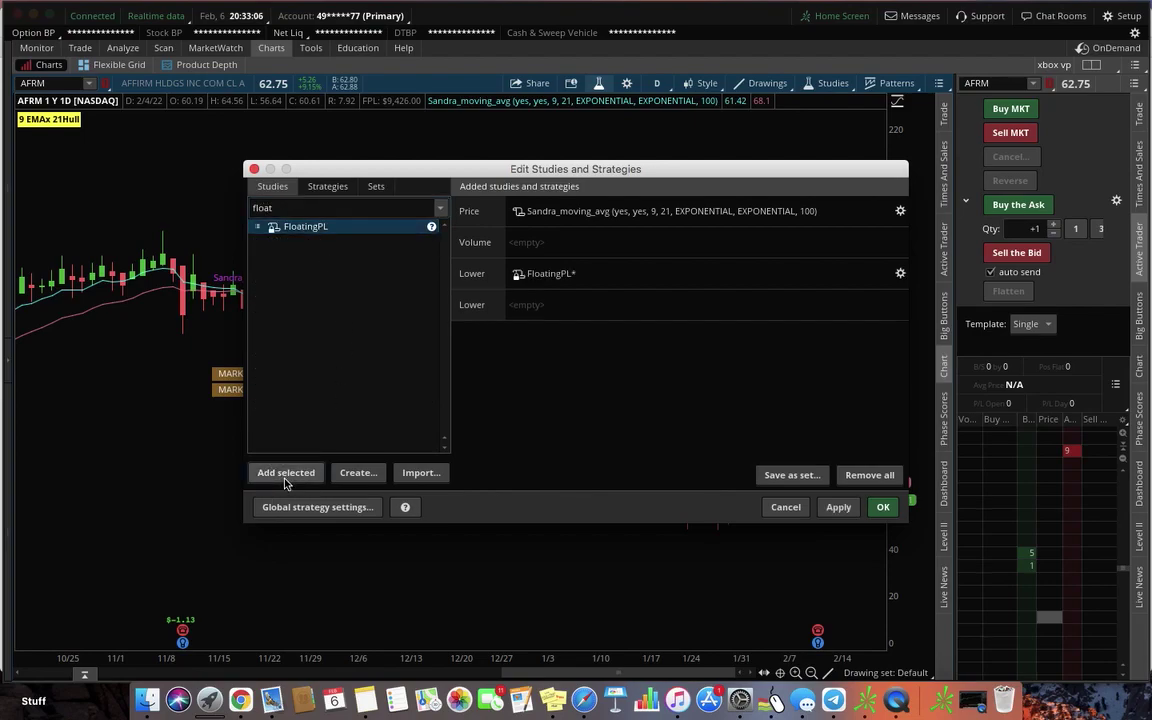
click(838, 507)
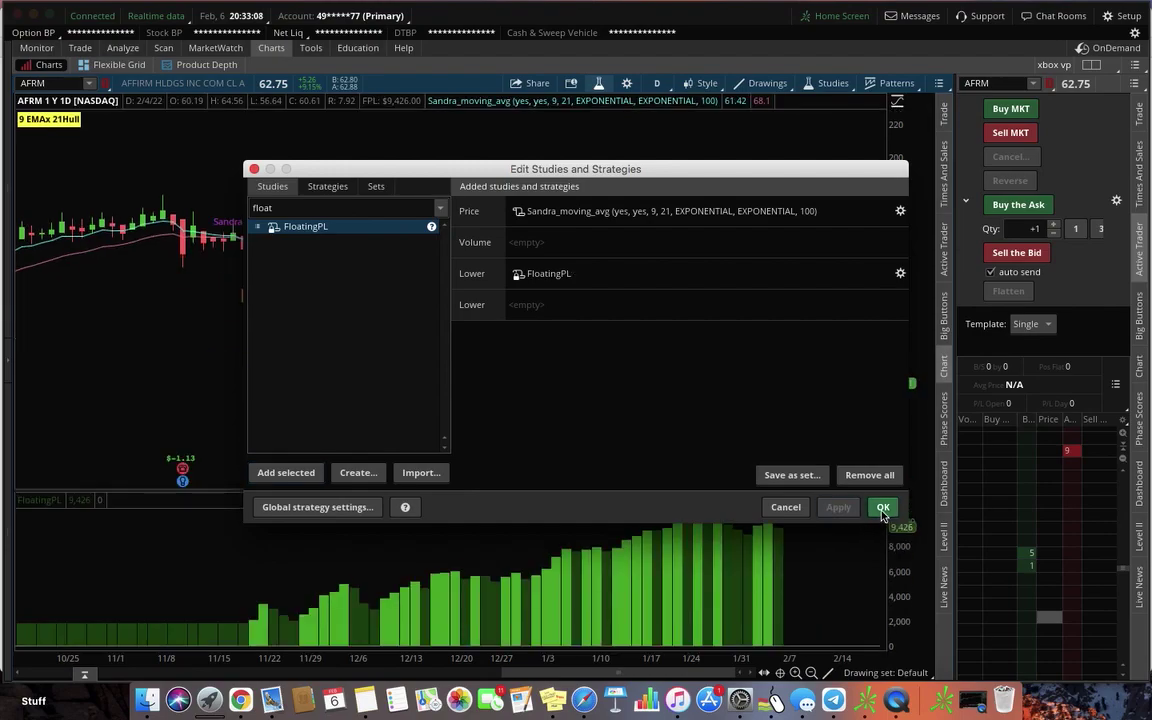
click(900, 212)
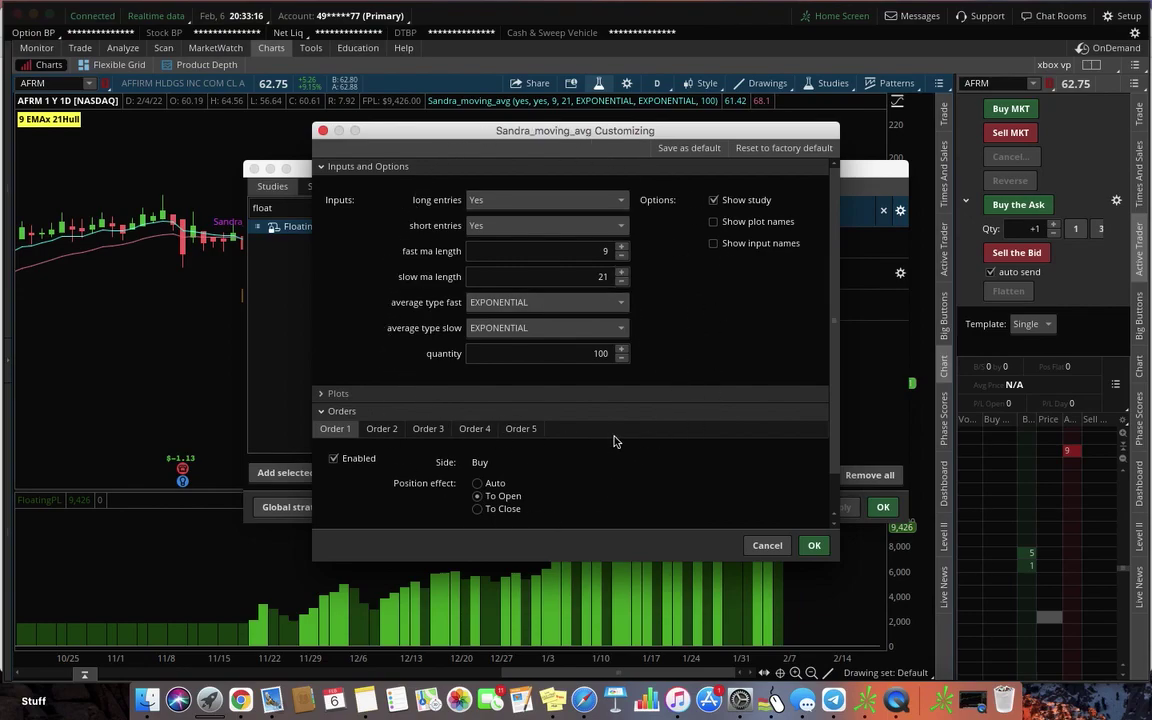
click(502, 206)
click(501, 203)
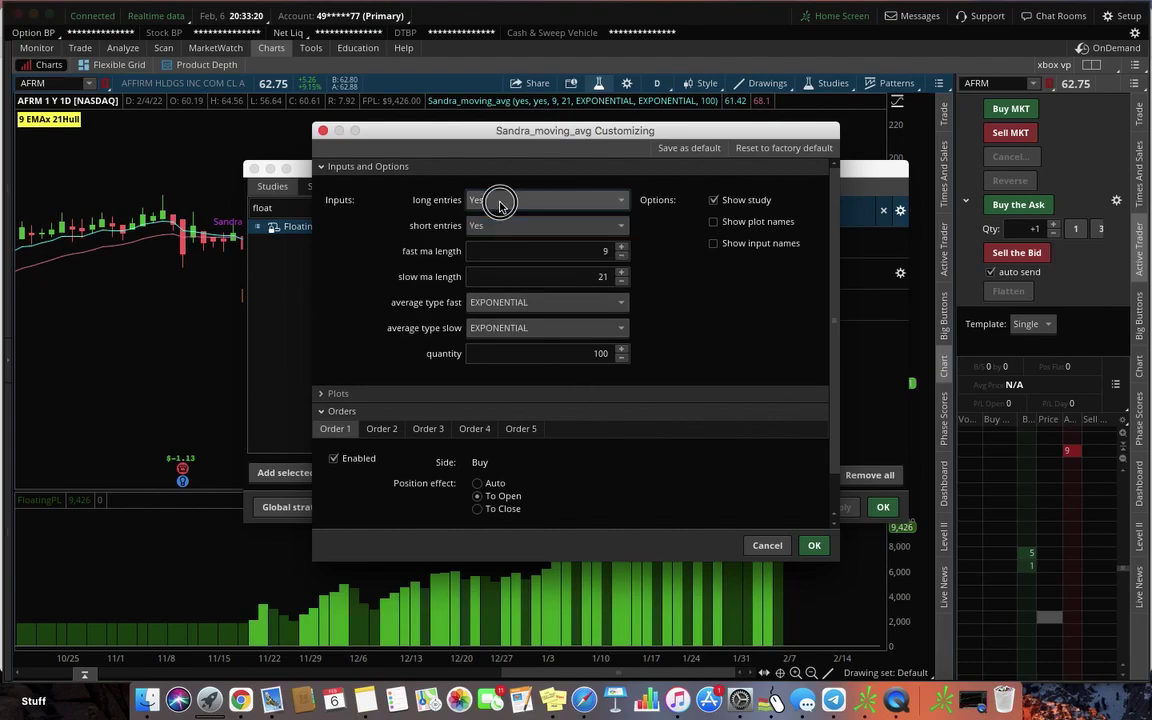
click(503, 227)
click(503, 228)
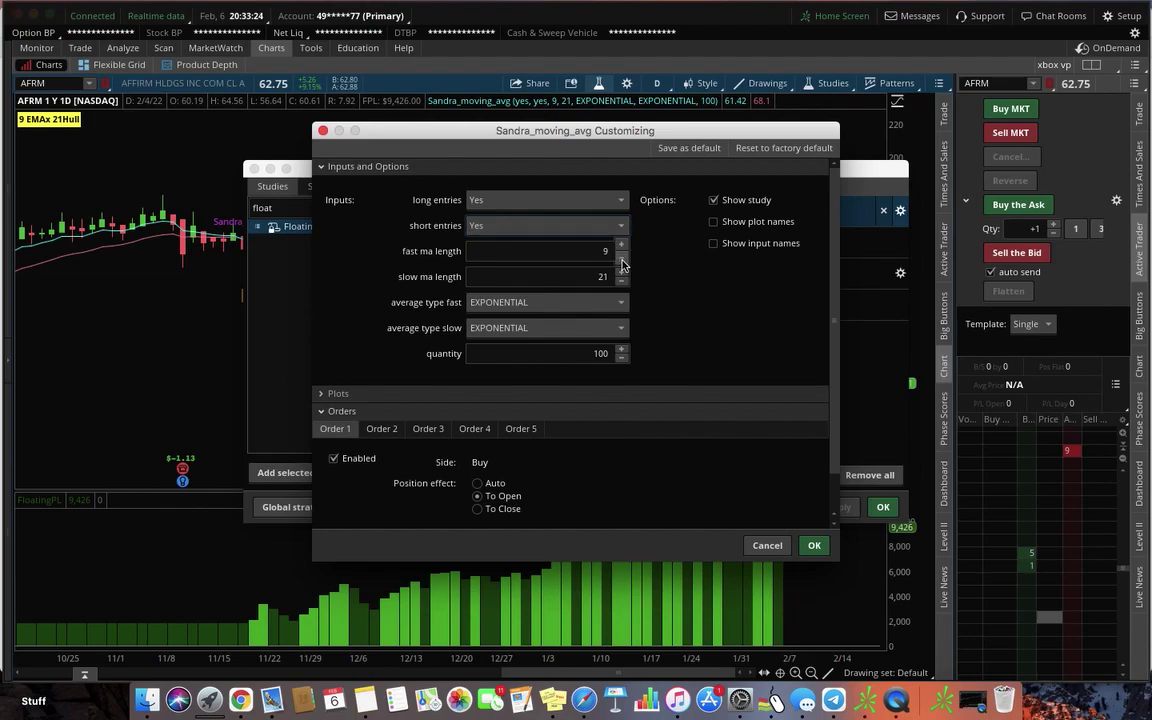
click(534, 308)
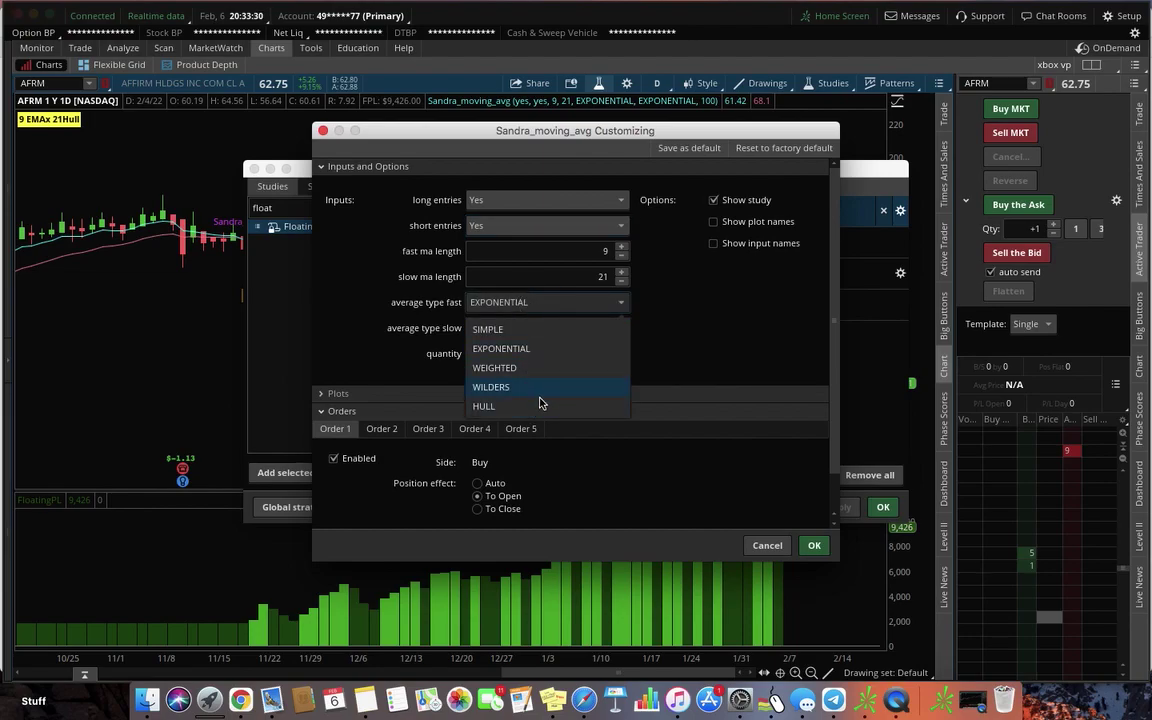
click(677, 350)
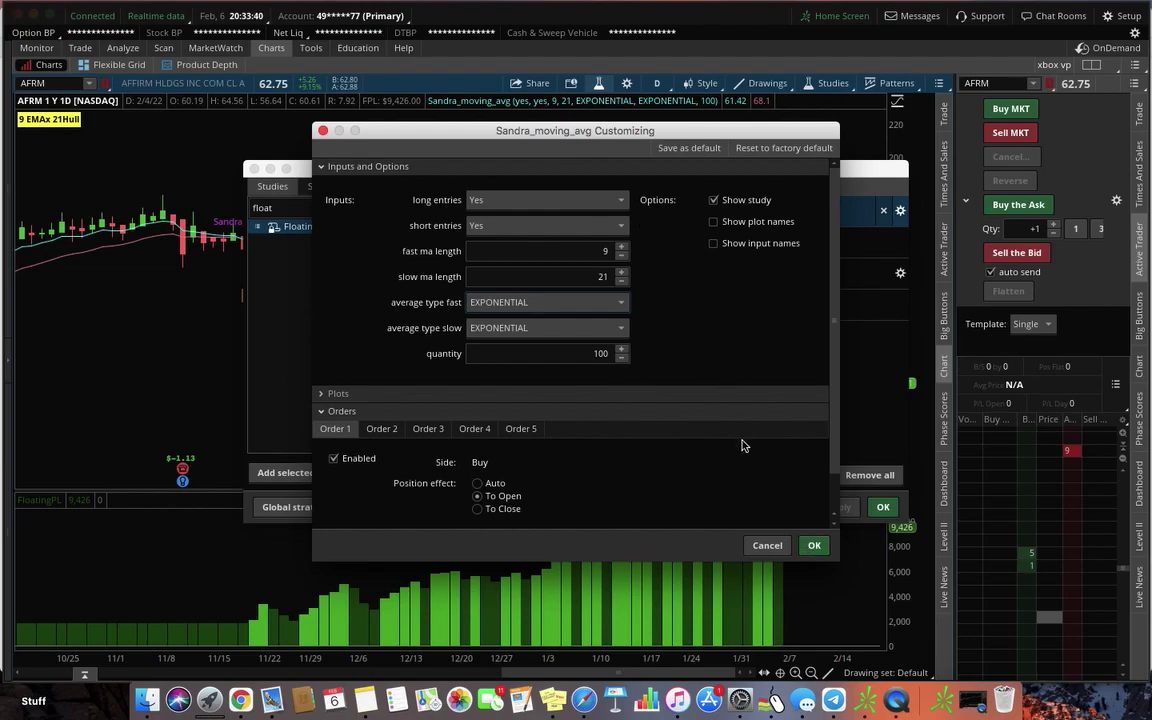
click(814, 545)
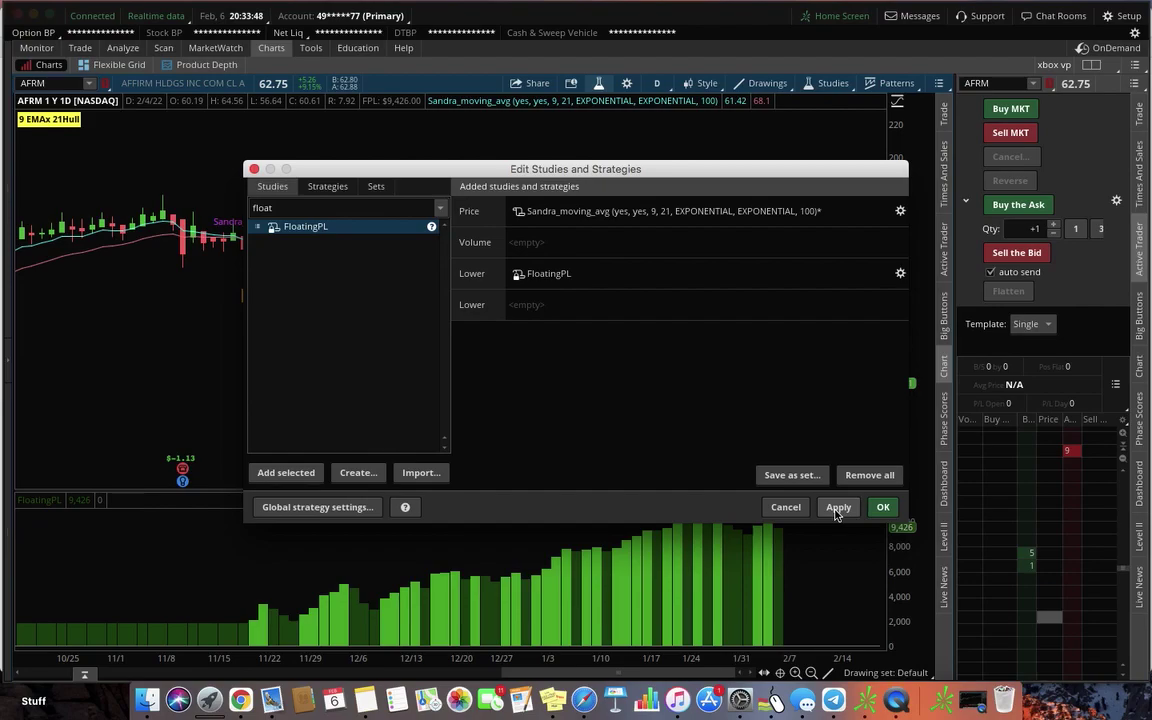
click(838, 508)
Step: Close the studies editor and switch the chart to the 5 D : 5m time frame
click(884, 507)
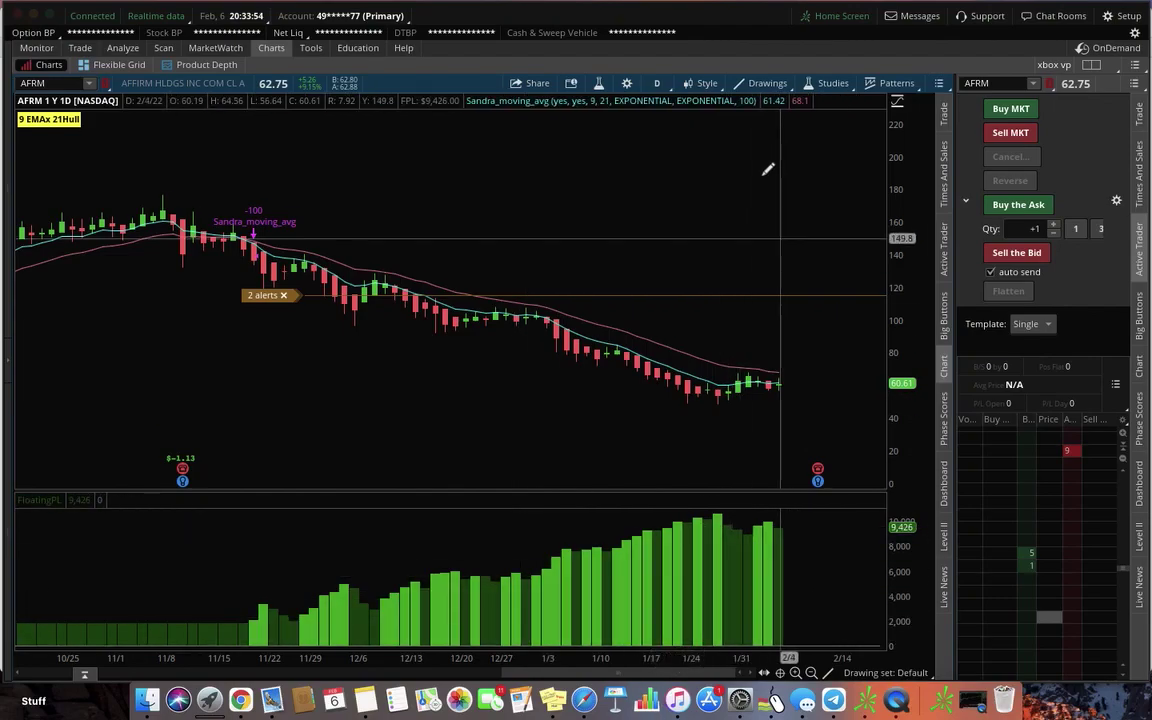
click(656, 83)
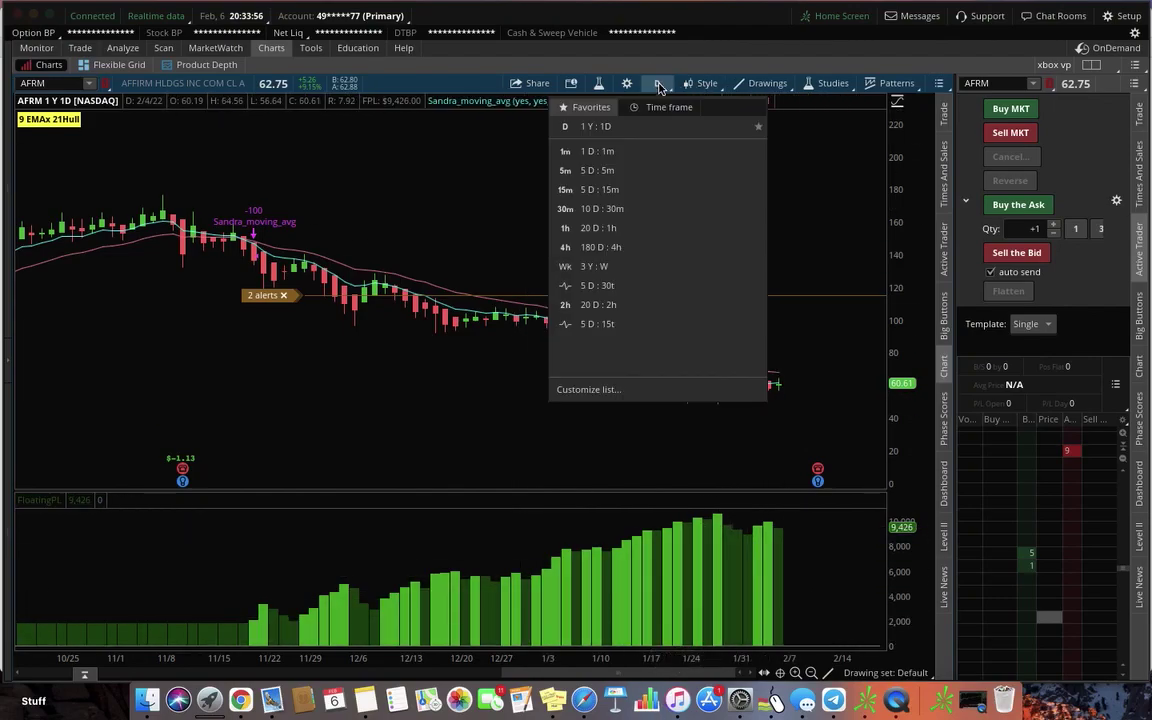
click(658, 169)
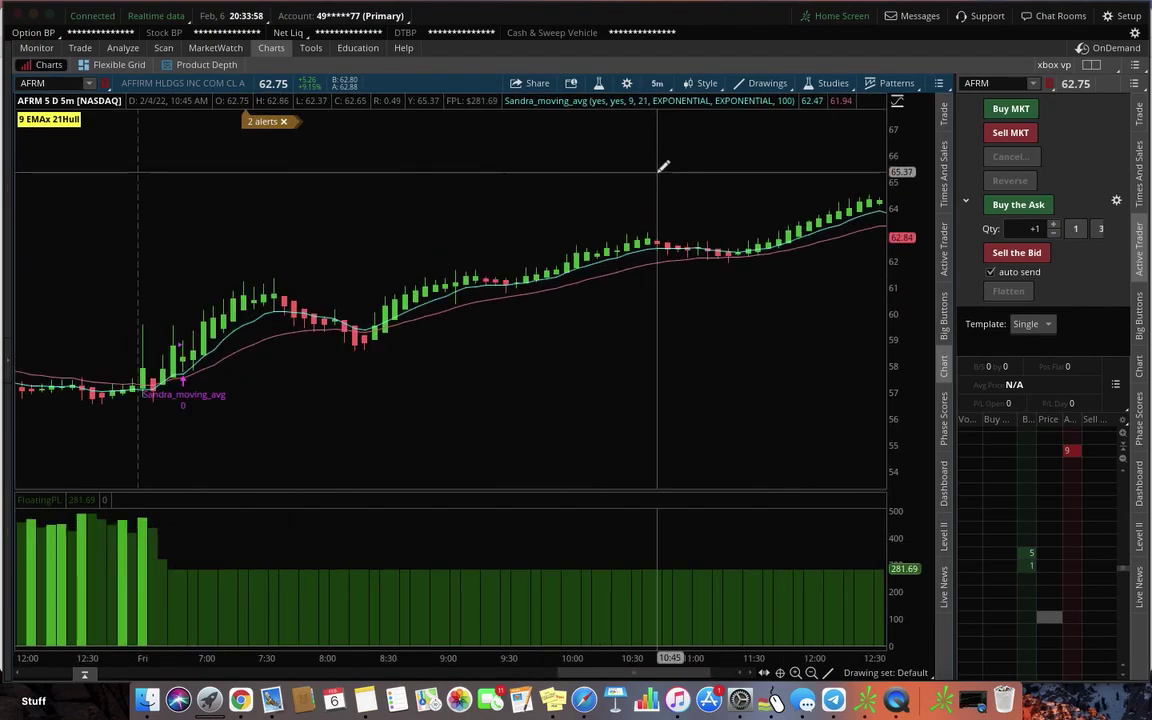
drag(657, 672, 673, 670)
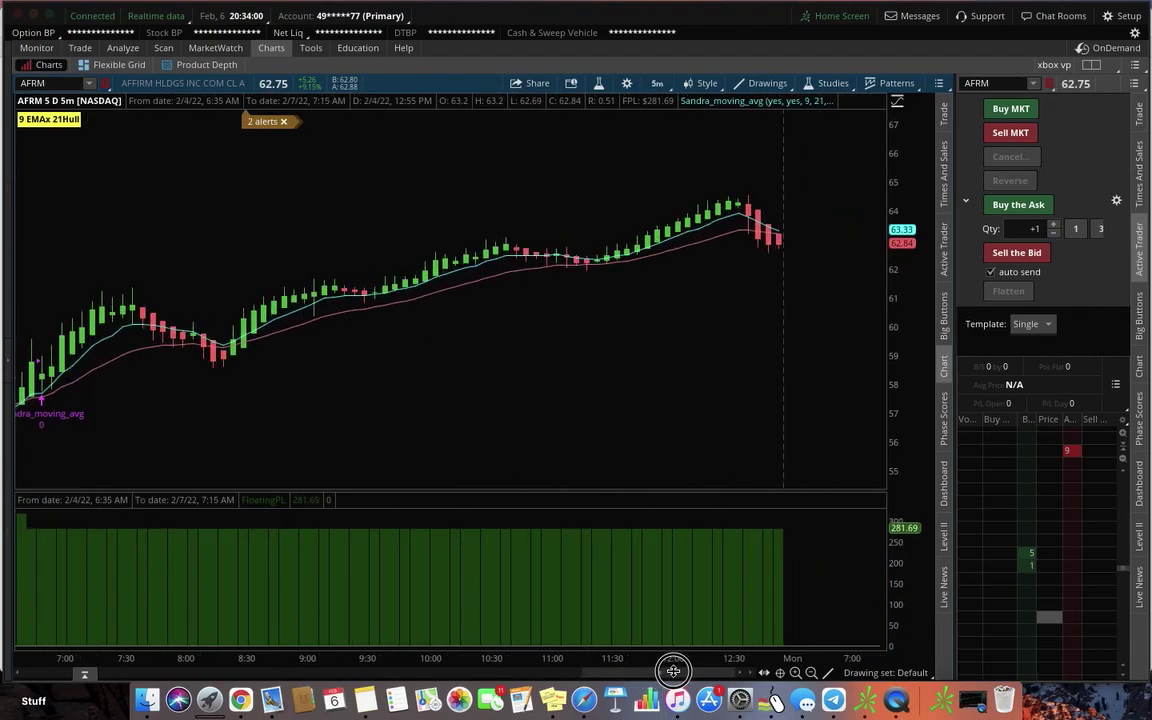
Step: In the Time frame settings, set the time interval to 1 day
click(657, 83)
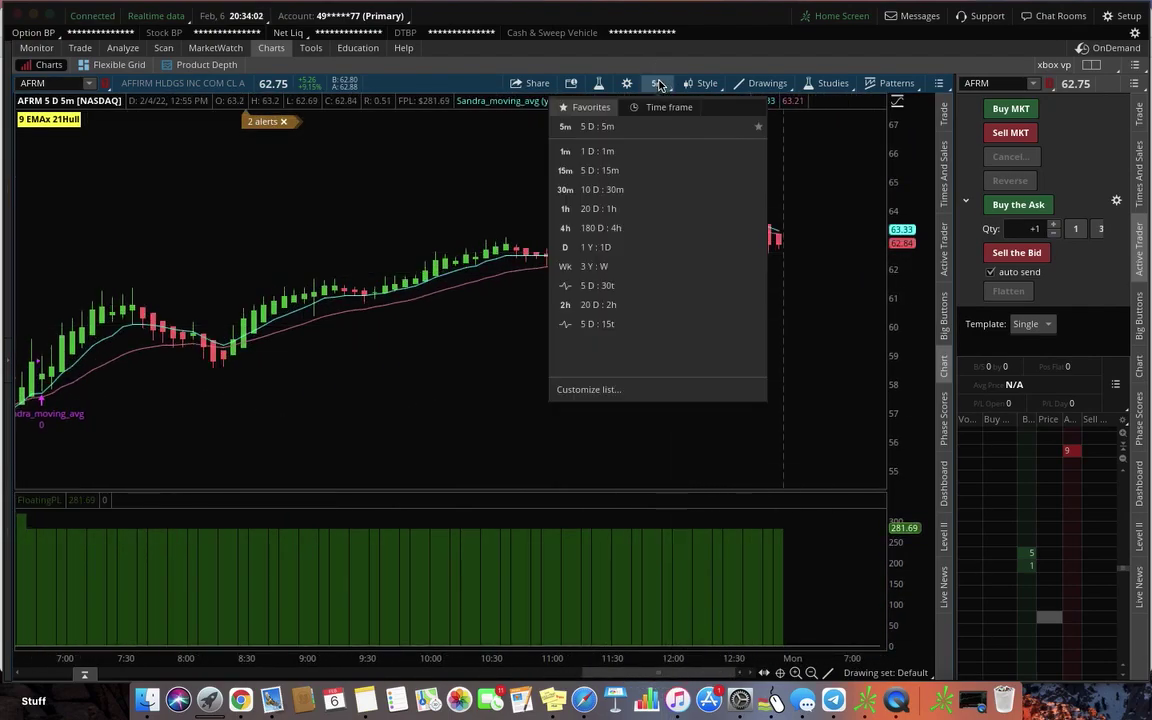
click(668, 107)
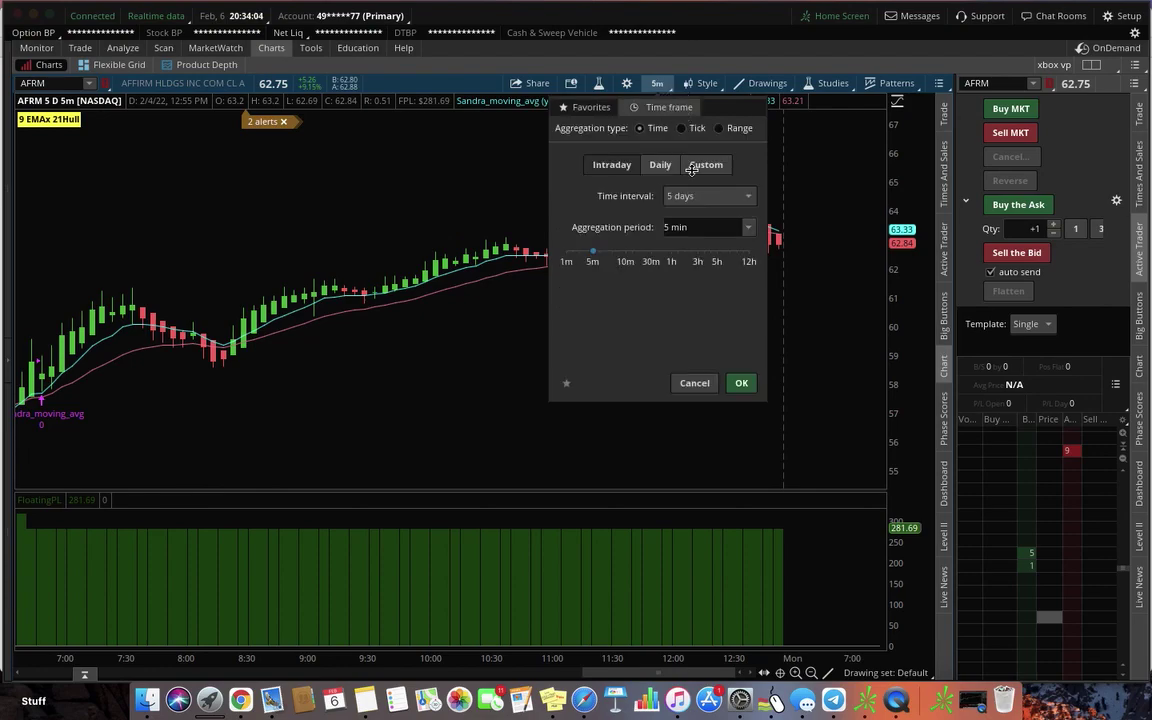
click(745, 195)
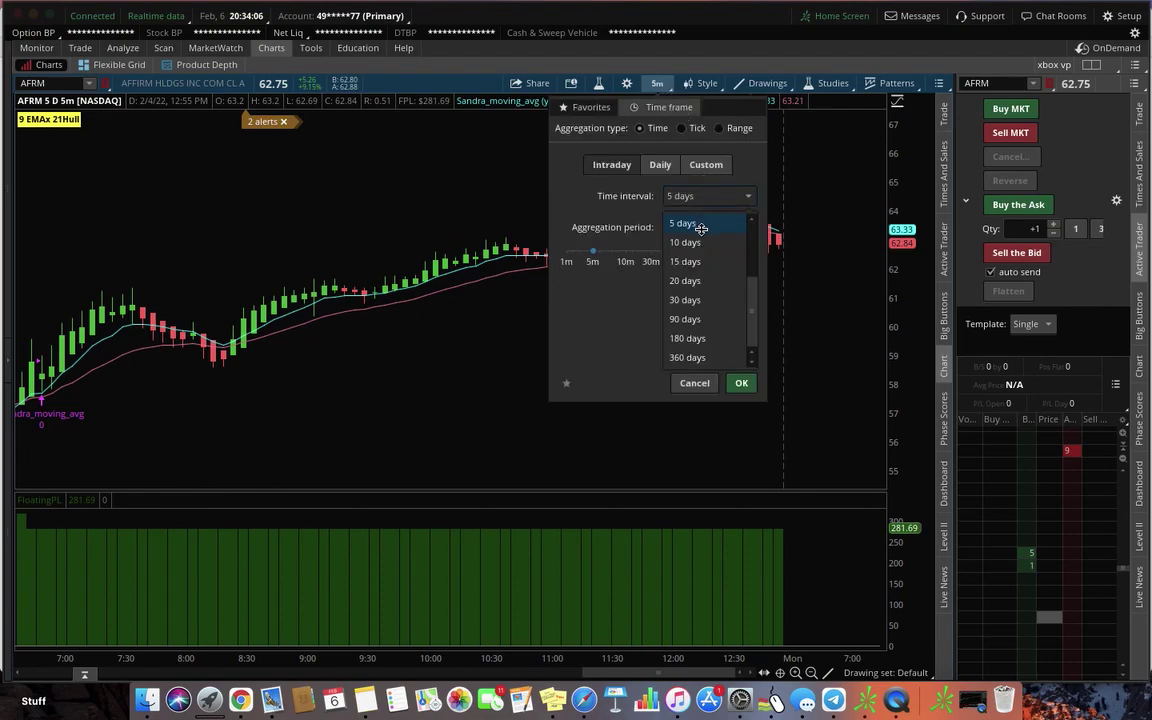
drag(751, 303, 746, 231)
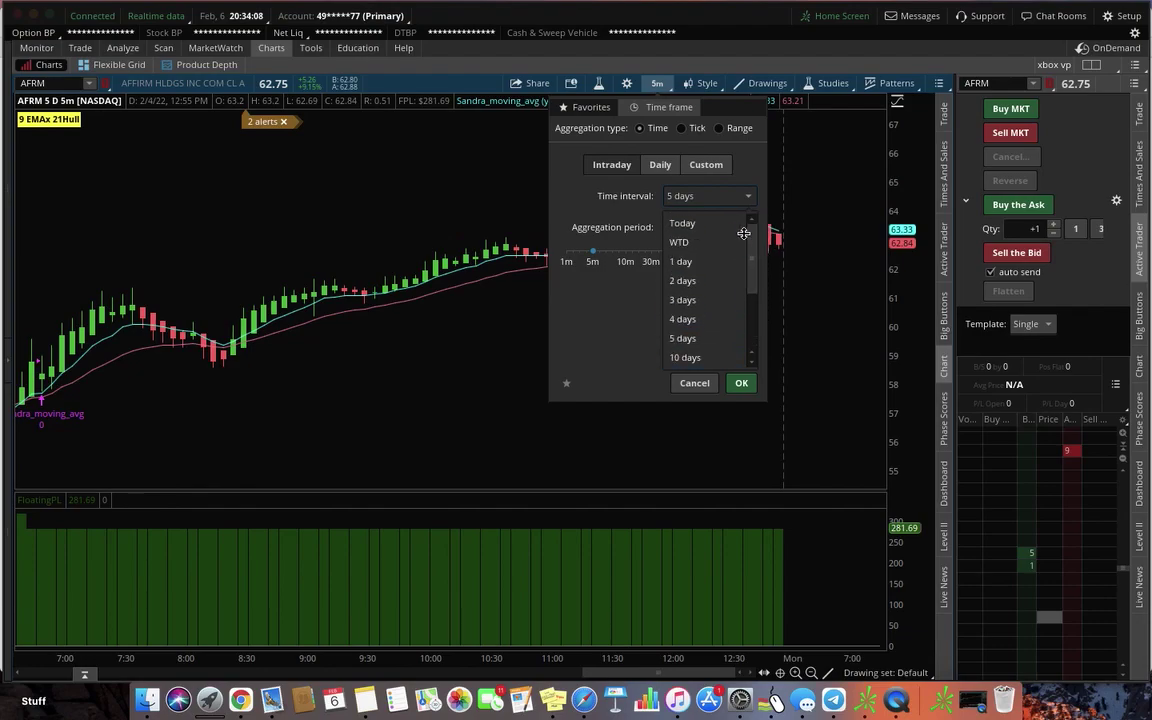
click(690, 262)
Step: Confirm the 1 day, 5 min time frame to show Sandra_moving_avg signals and FloatingPL
click(741, 383)
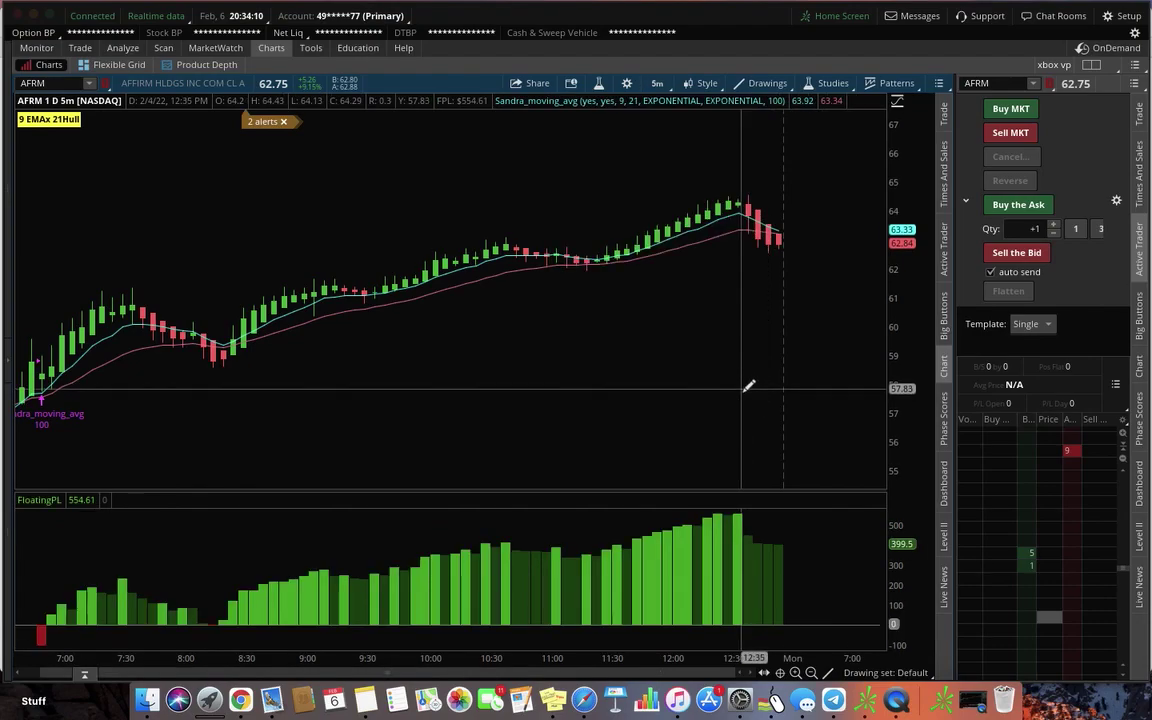
drag(650, 673, 594, 672)
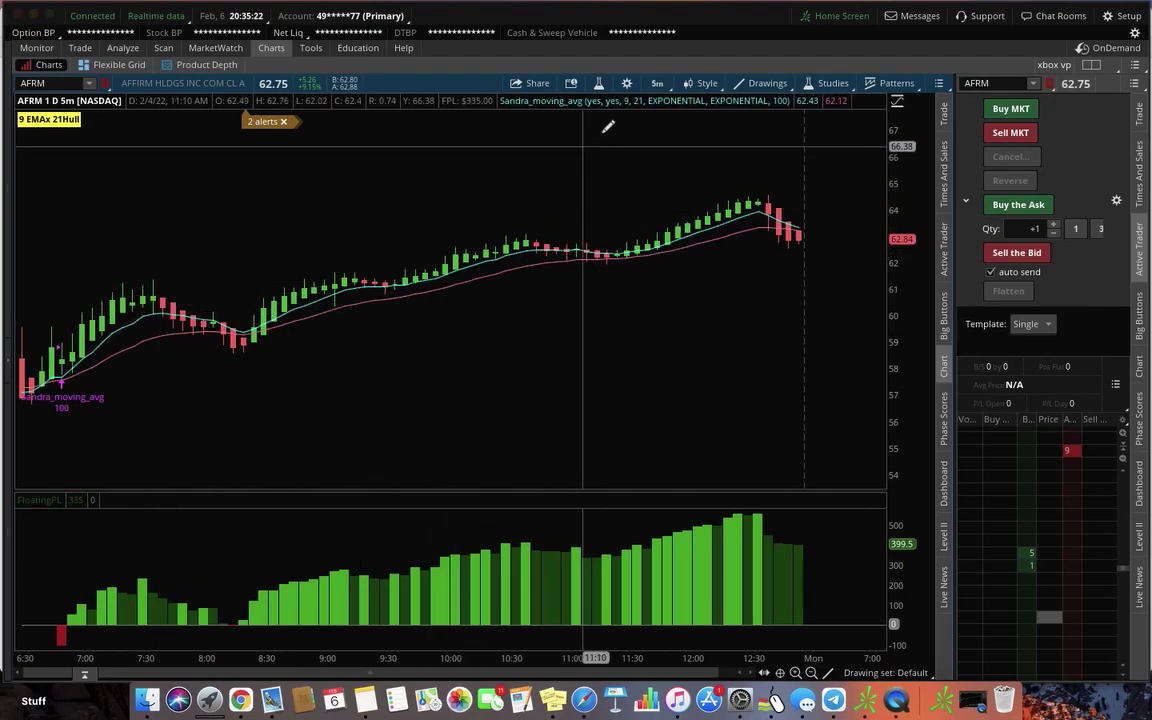
click(629, 85)
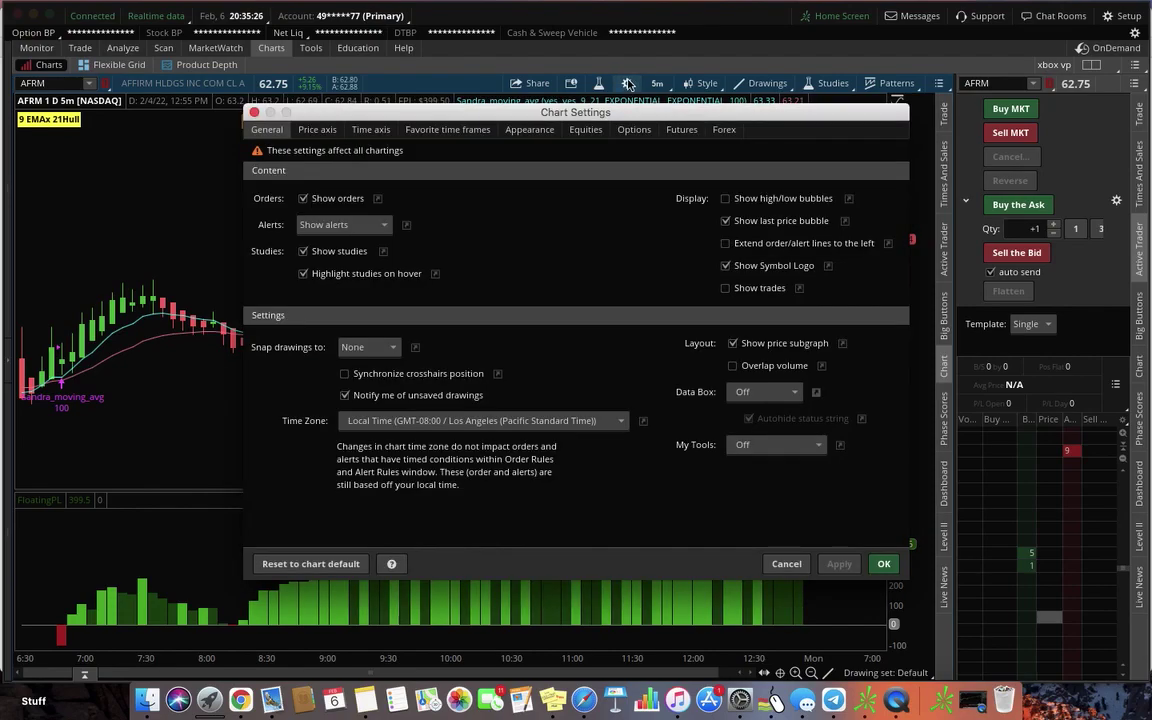
click(530, 130)
click(388, 199)
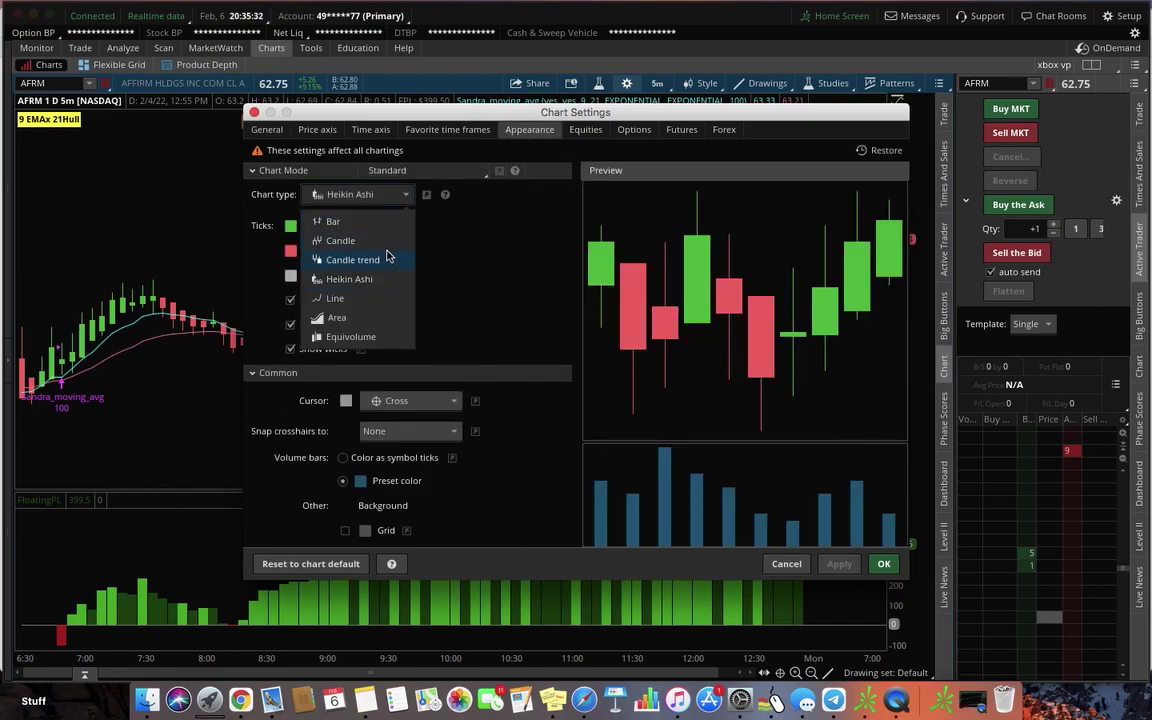
click(341, 241)
click(839, 564)
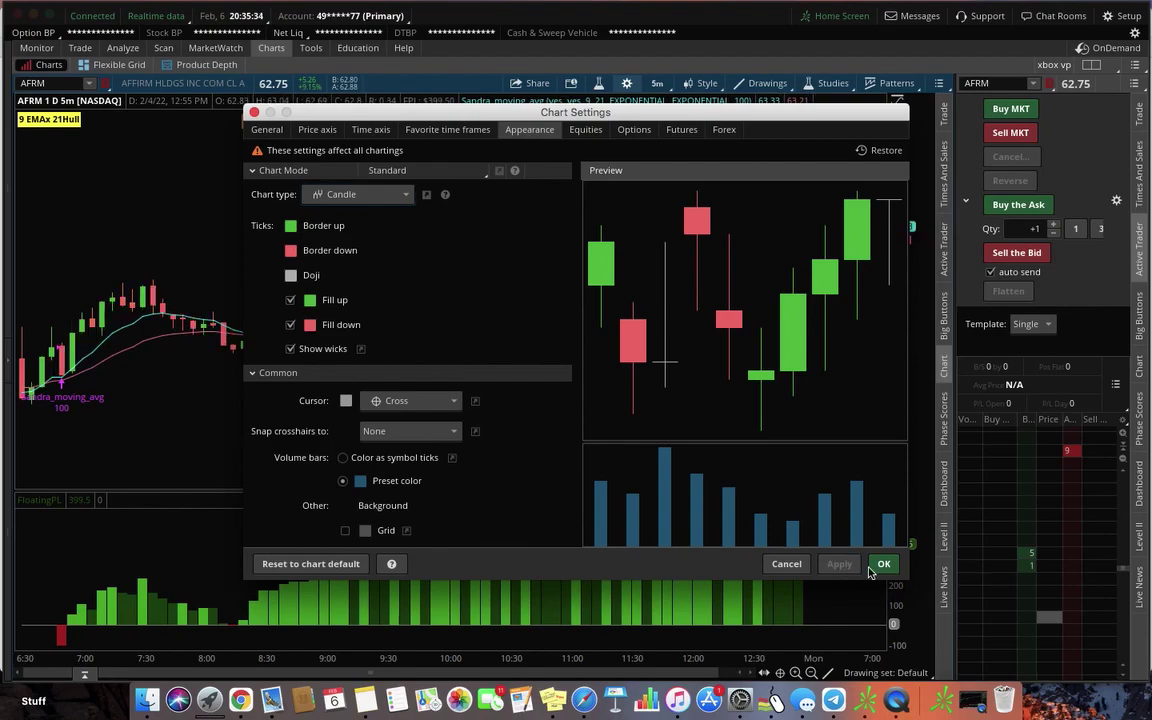
click(883, 564)
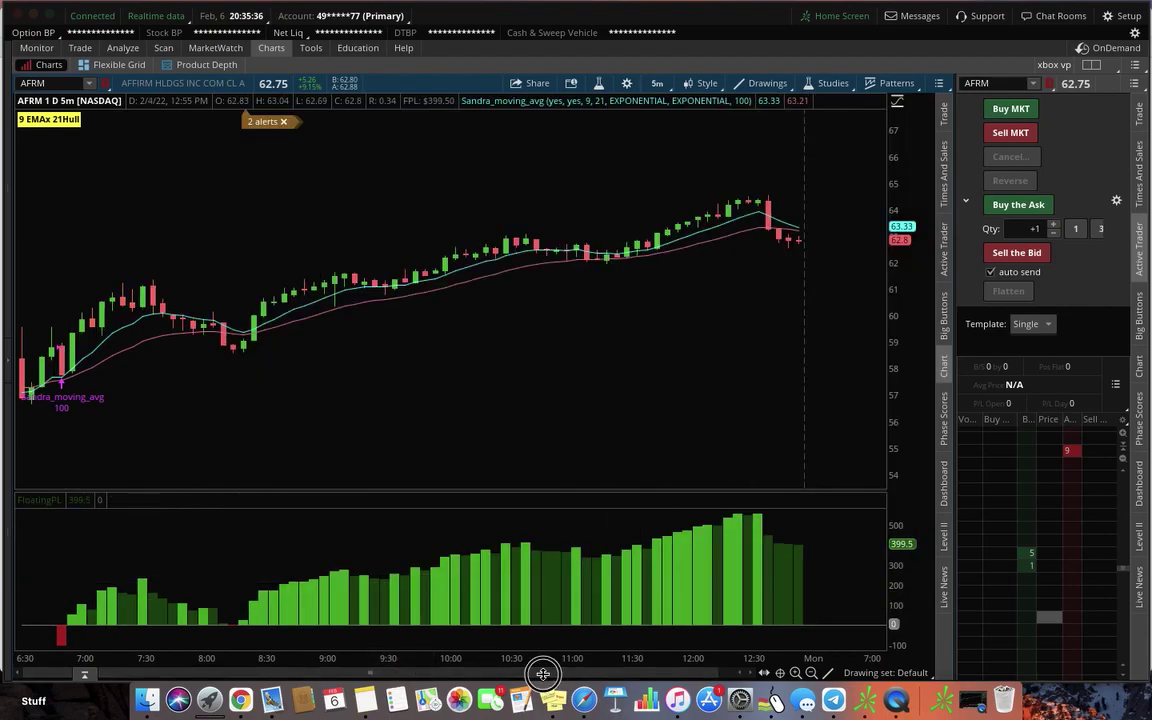
click(477, 671)
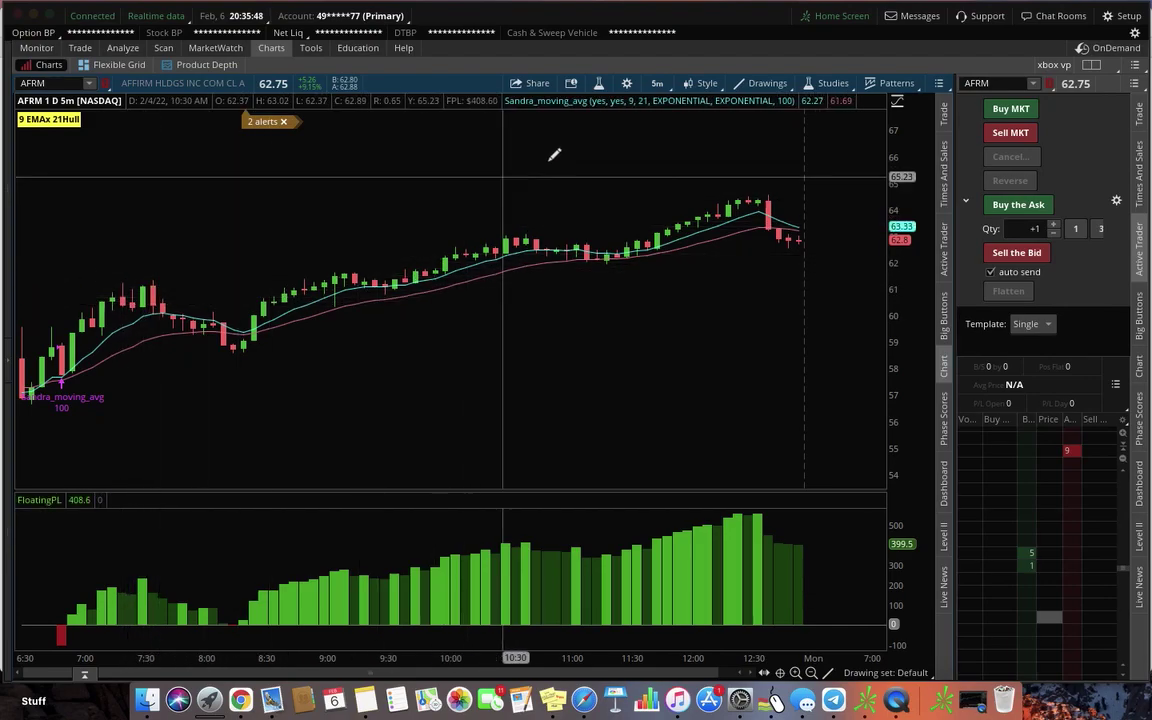
click(627, 86)
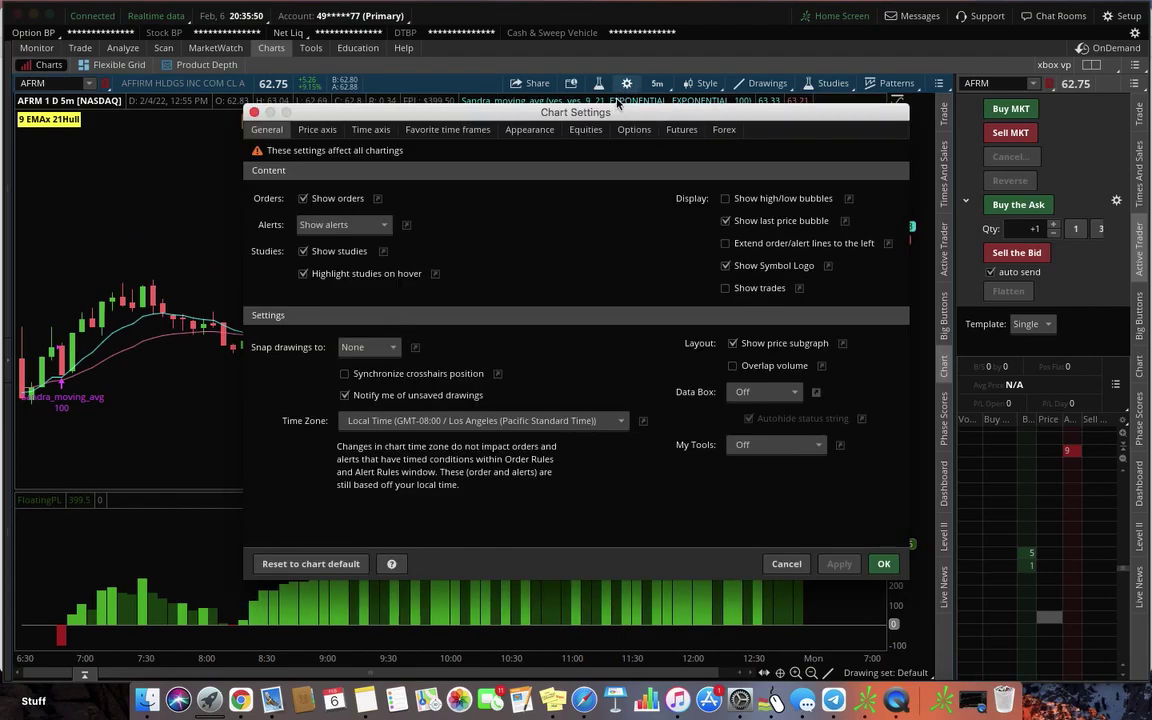
click(529, 130)
click(375, 195)
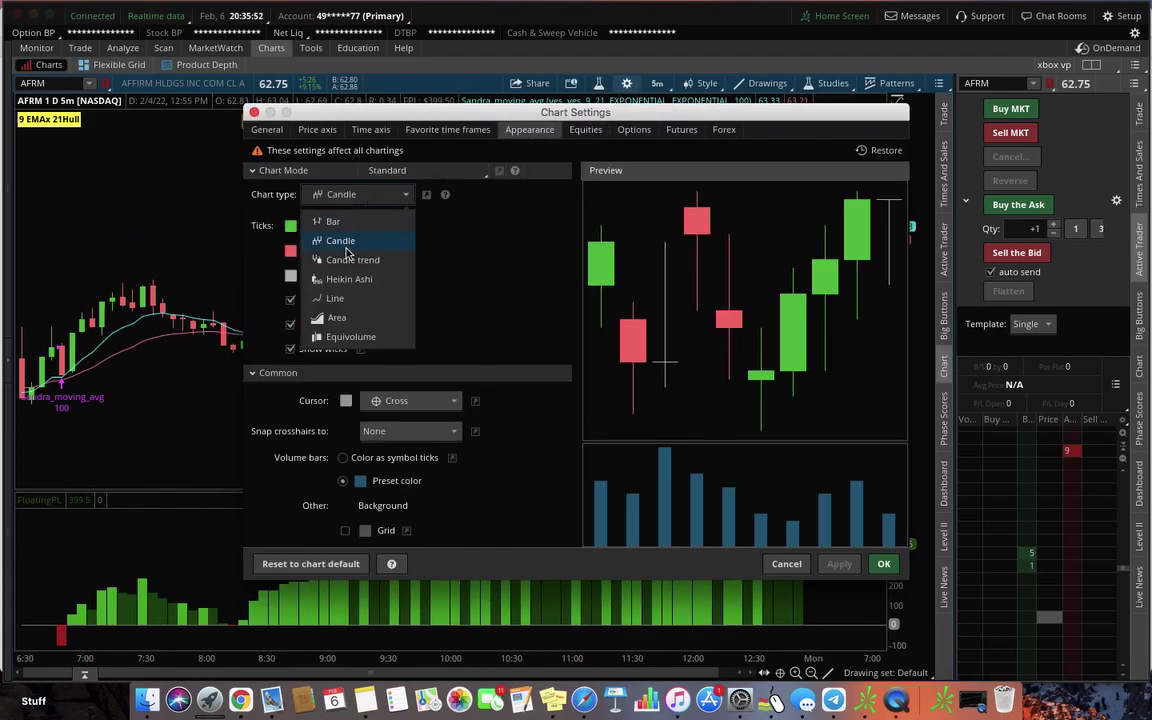
click(349, 280)
click(840, 564)
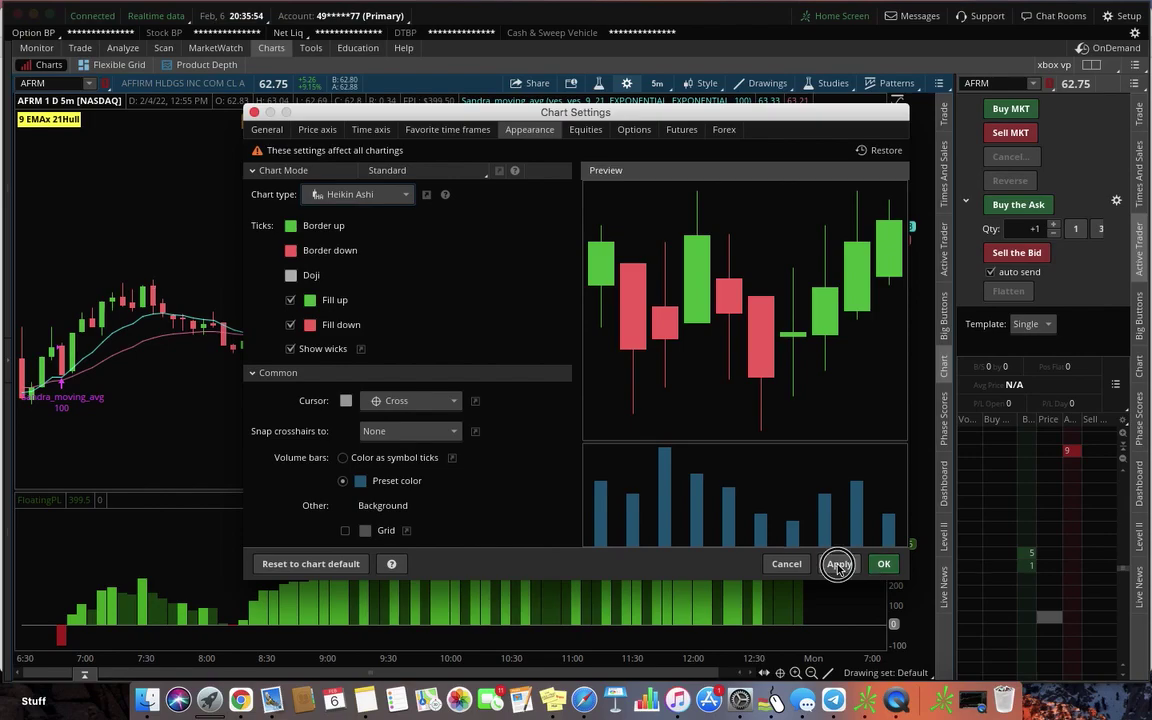
click(881, 564)
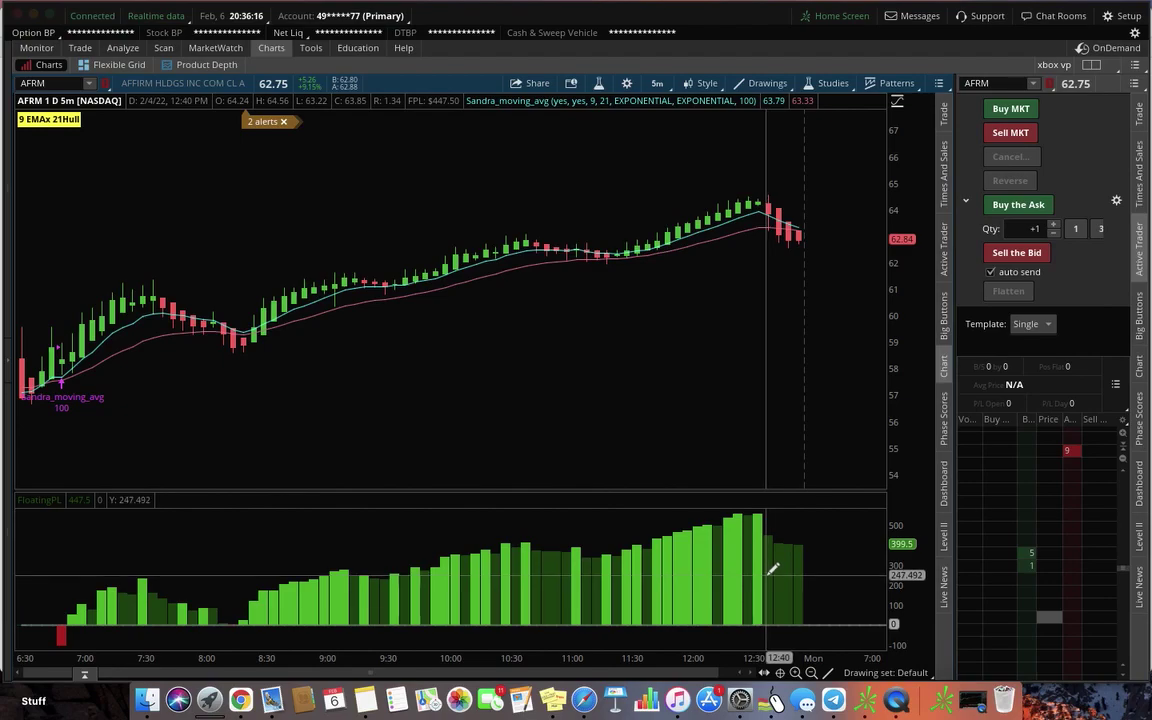
Step: Recheck the time frame settings and keep them at 1 day, 5 min
click(659, 83)
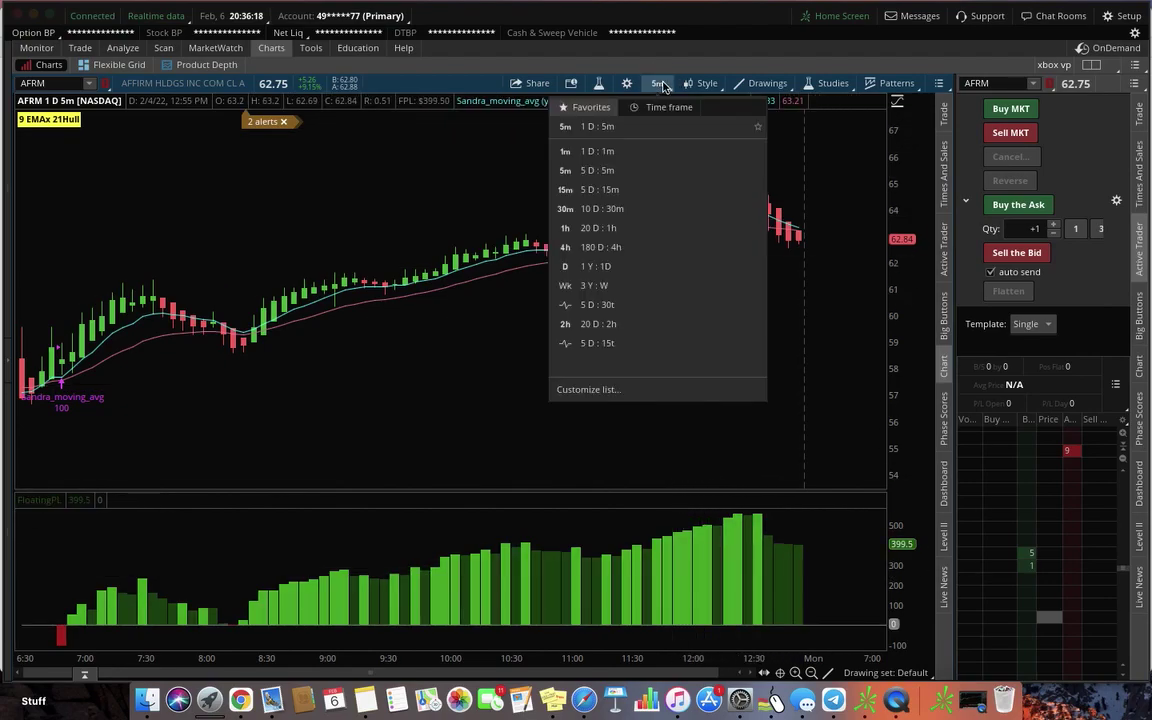
click(674, 108)
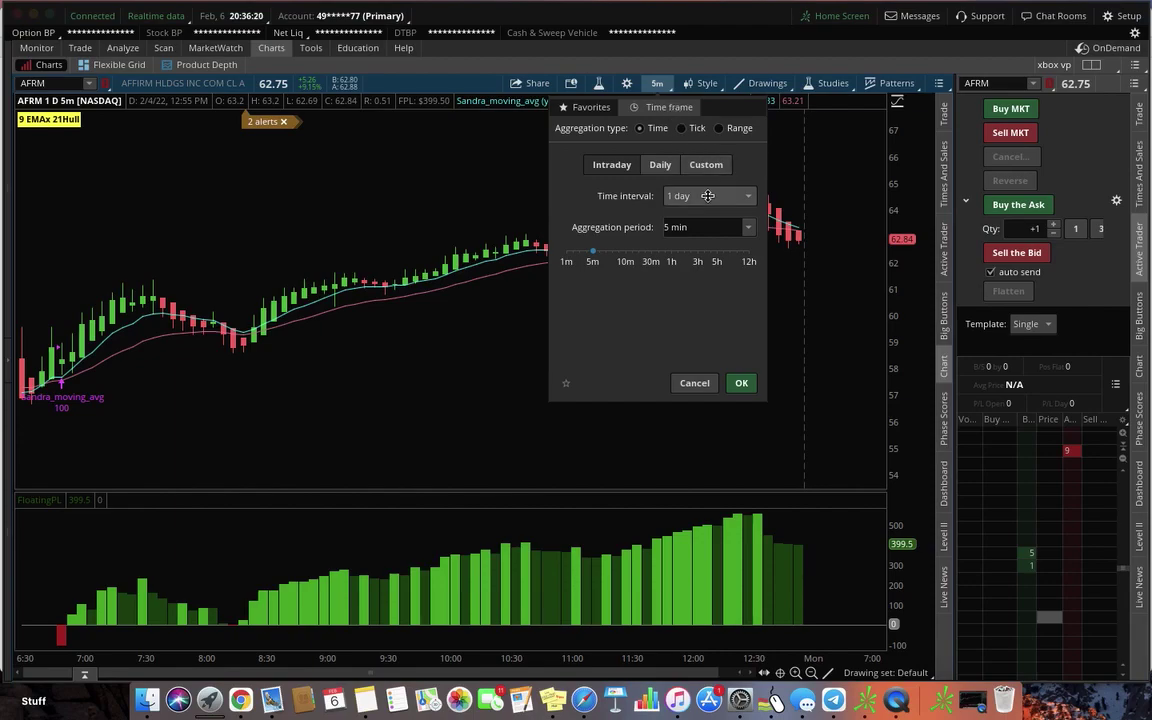
click(741, 383)
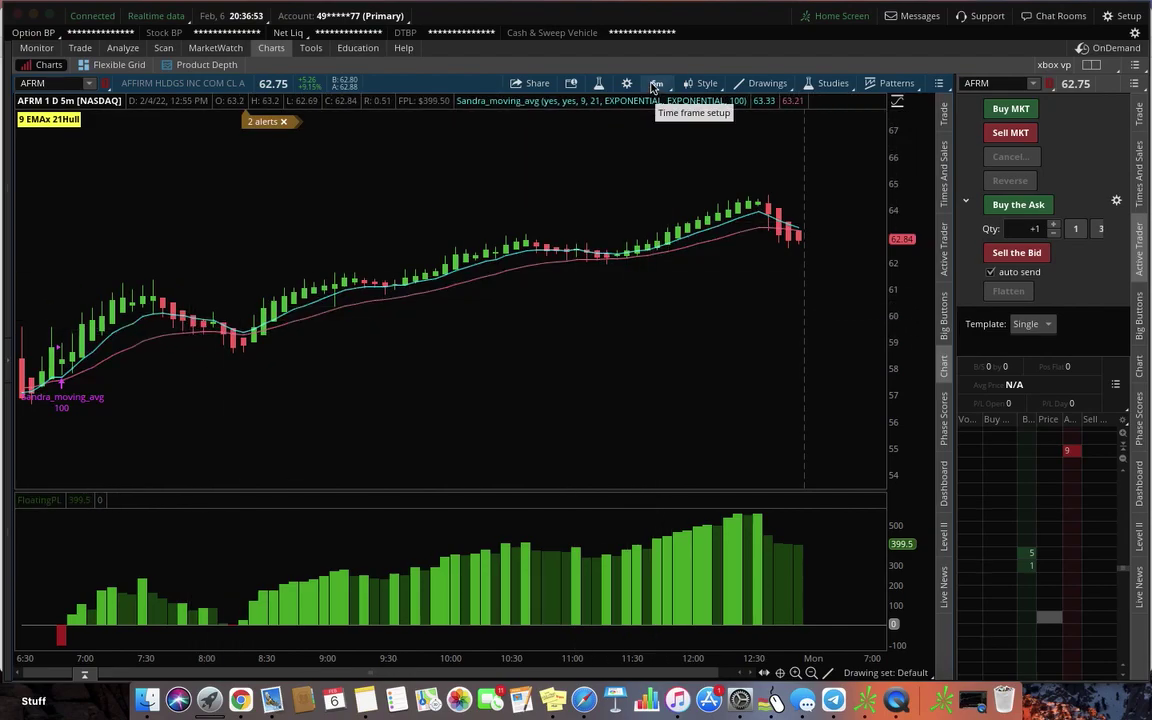
Step: Set Sandra_moving_avg's fast length to 7 and slow length to 13, then apply
click(598, 84)
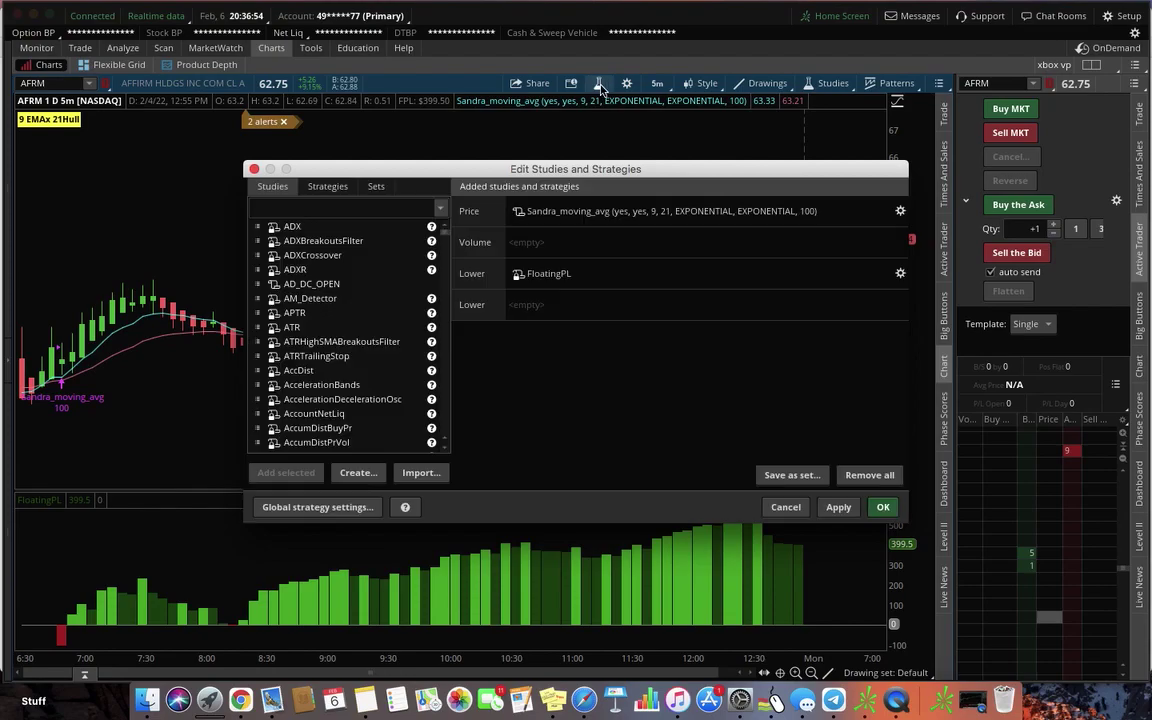
click(900, 211)
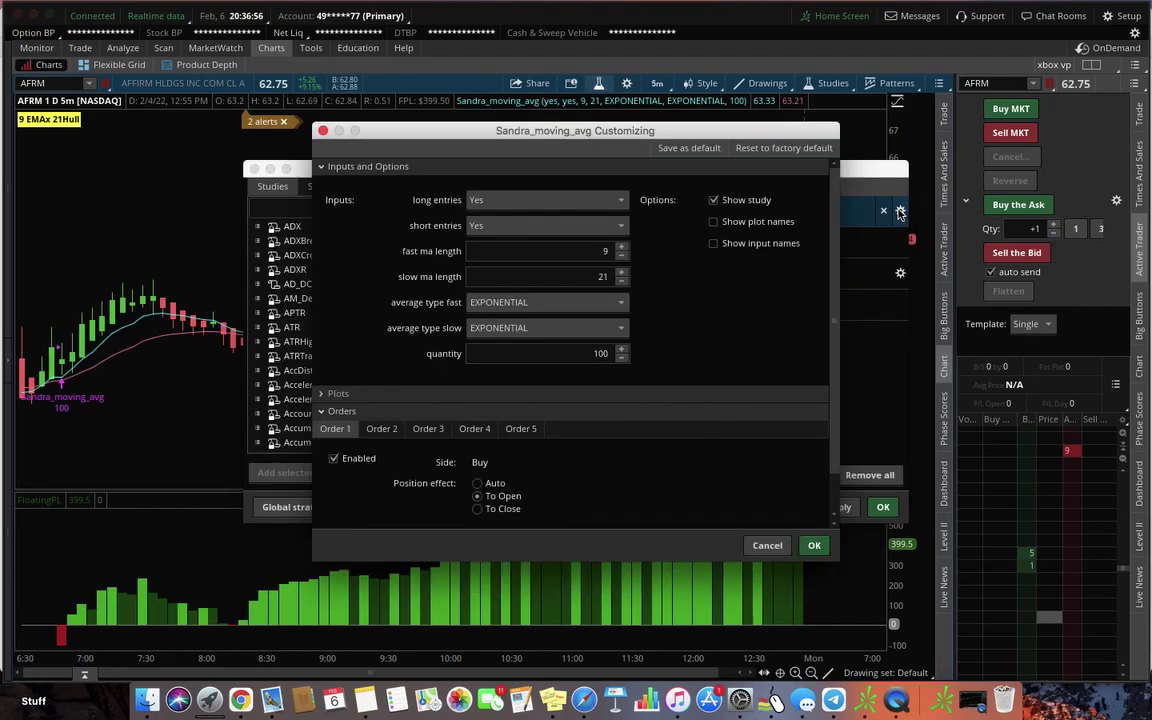
click(621, 282)
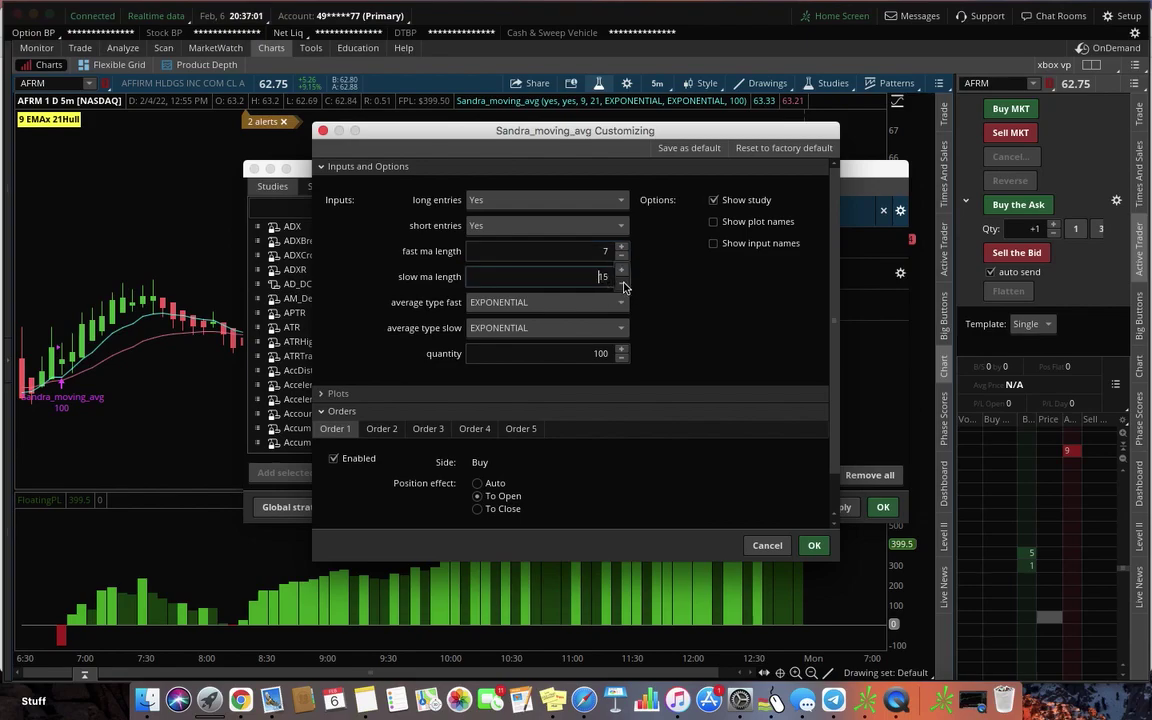
click(814, 546)
click(838, 507)
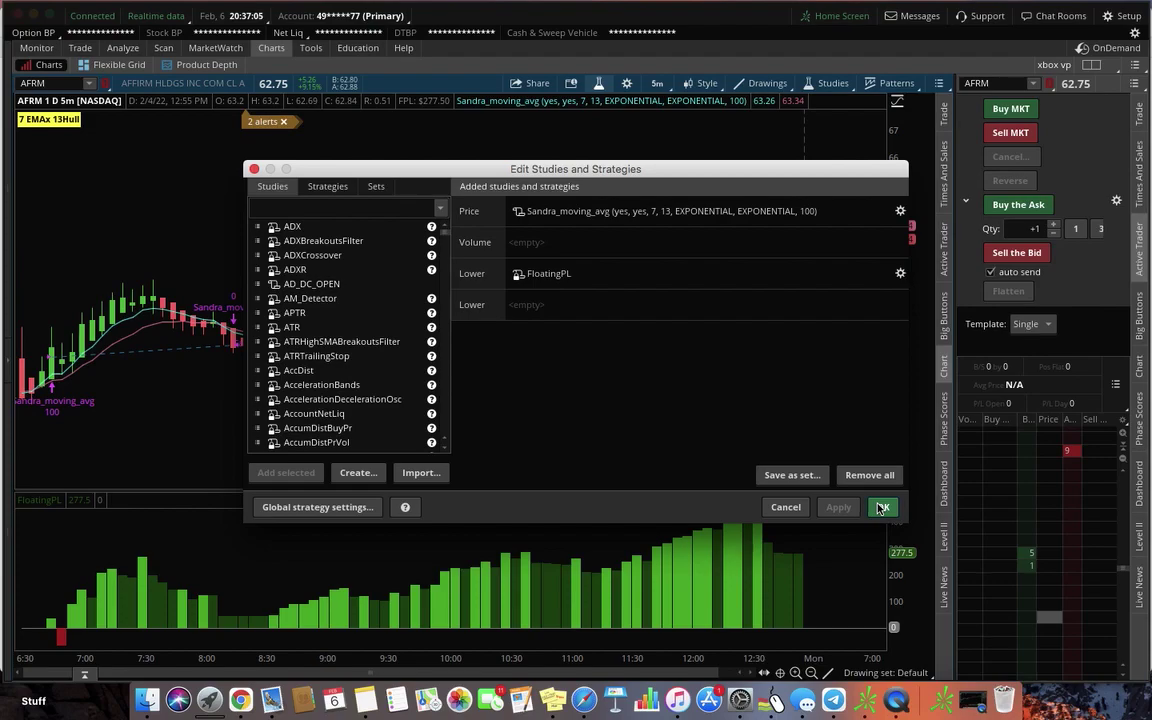
click(882, 508)
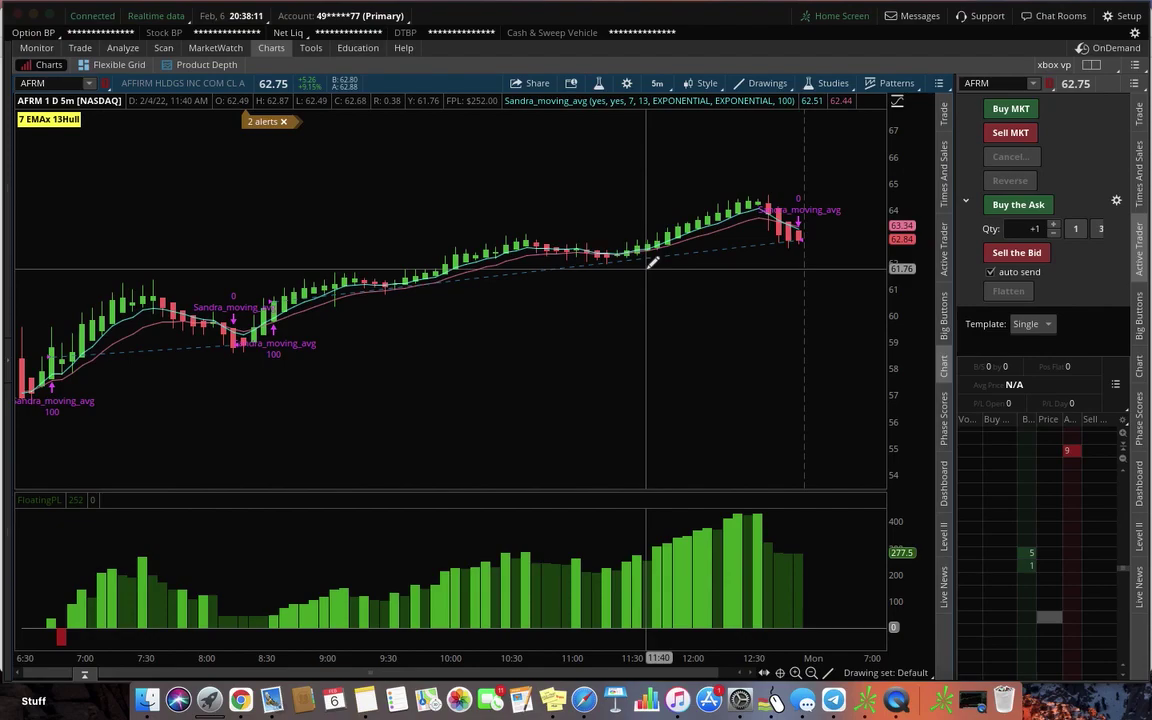
Step: Set the chart type to Candle under Chart Settings Appearance and apply it
click(627, 85)
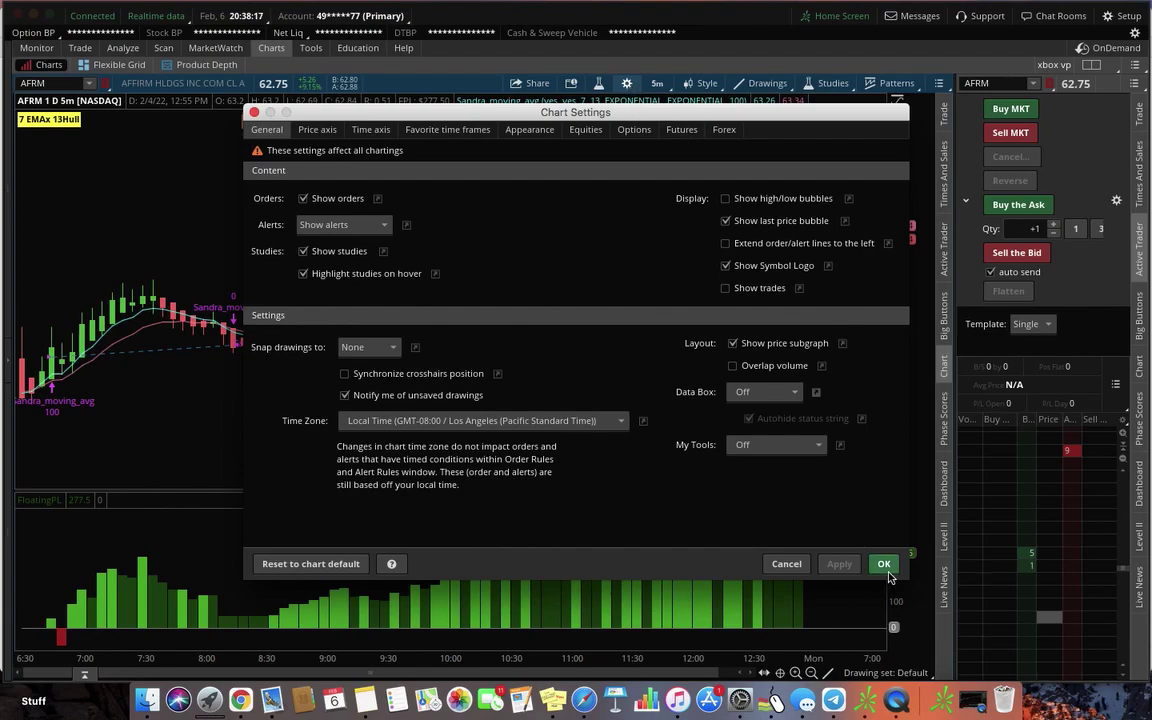
click(519, 133)
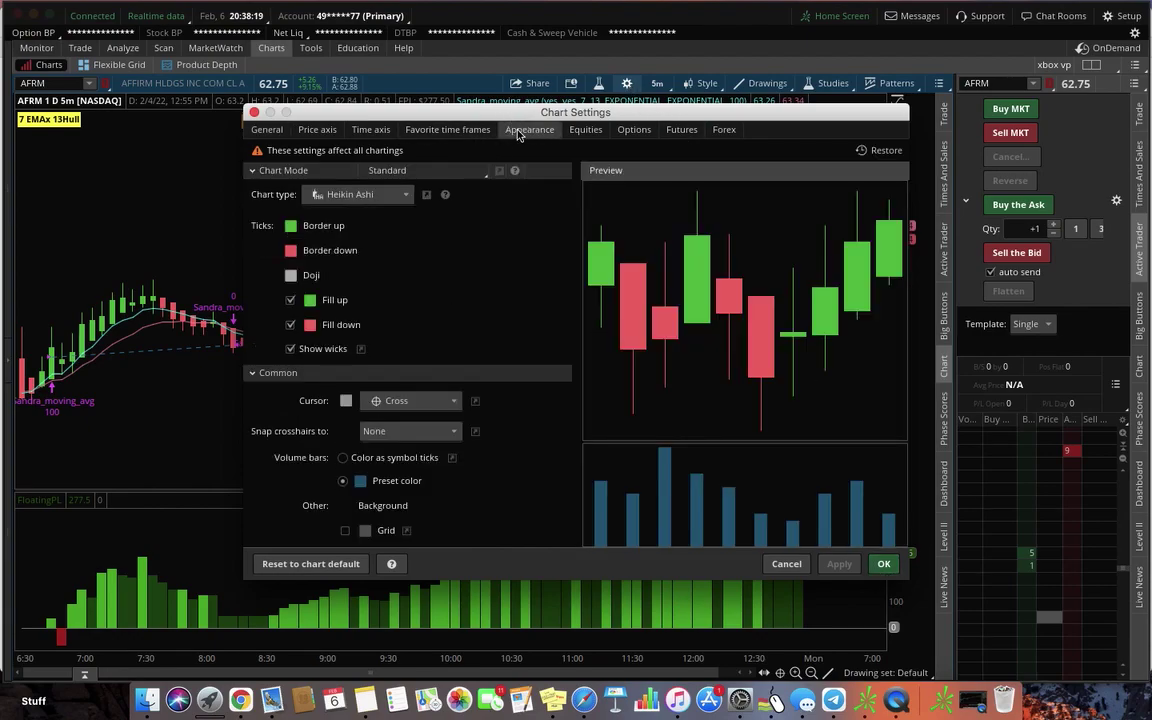
click(365, 194)
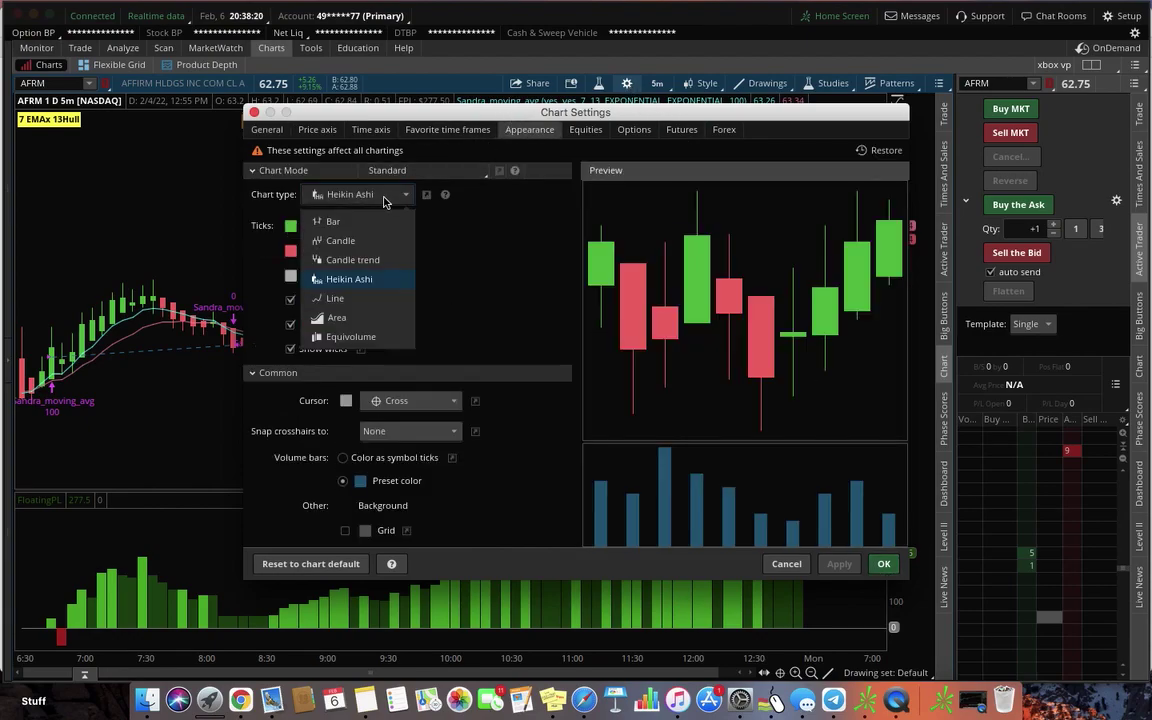
click(361, 244)
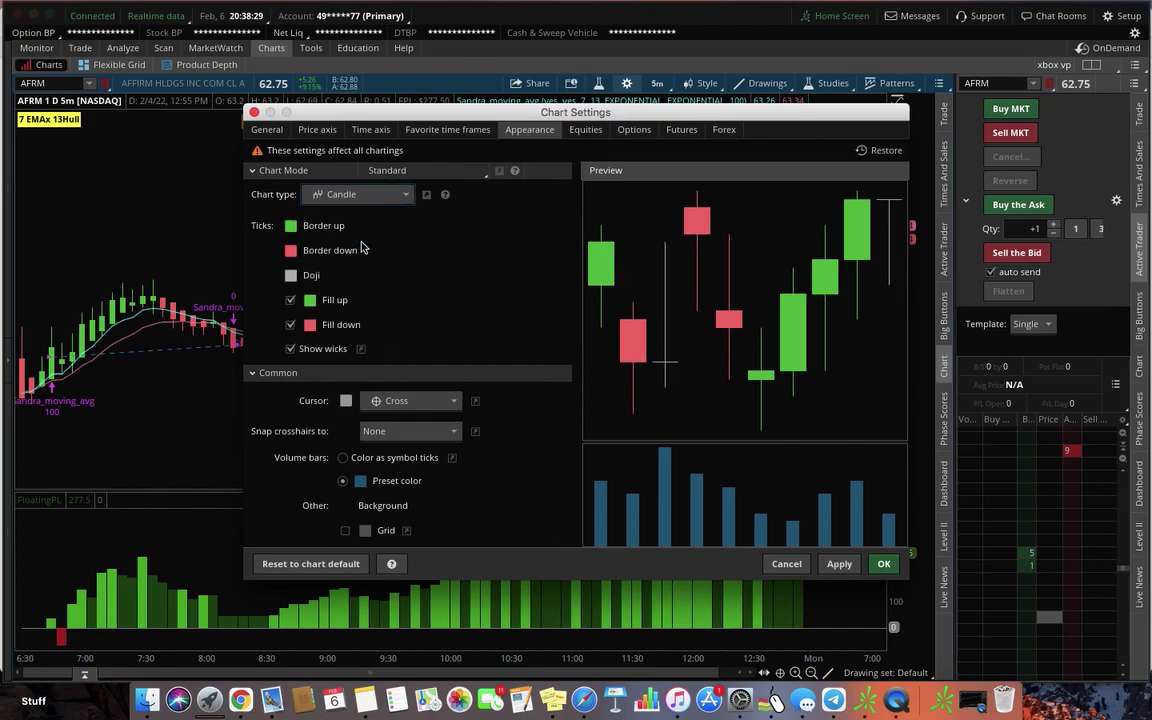
click(840, 564)
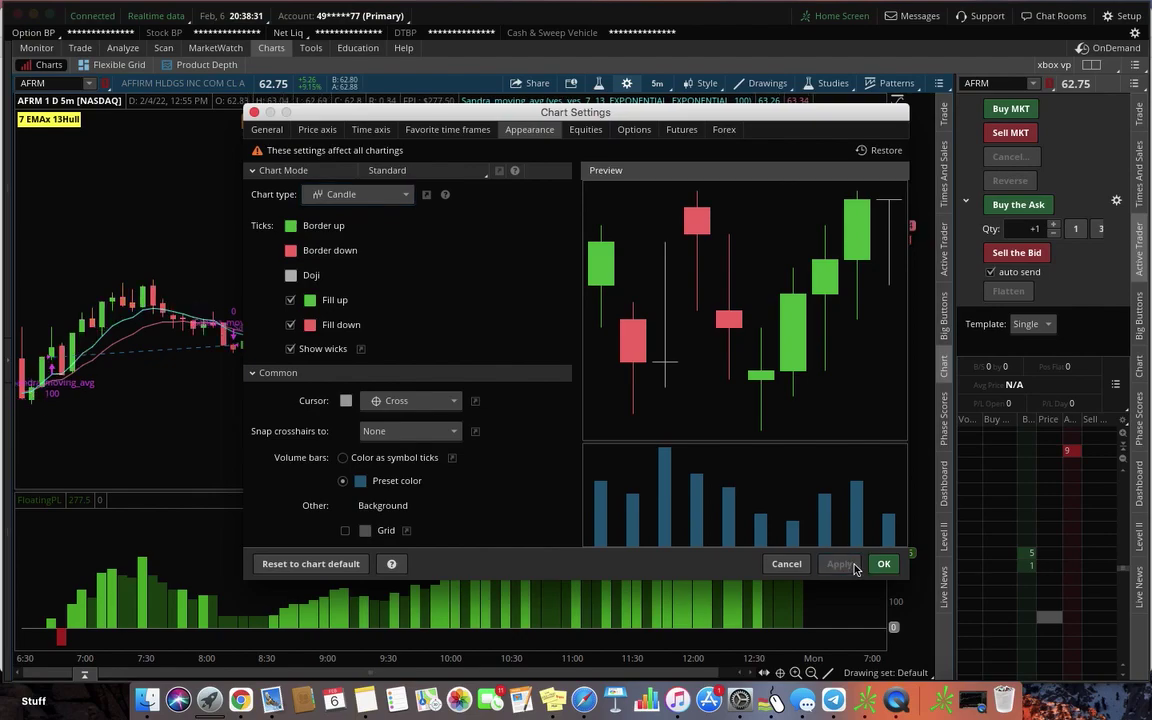
click(884, 564)
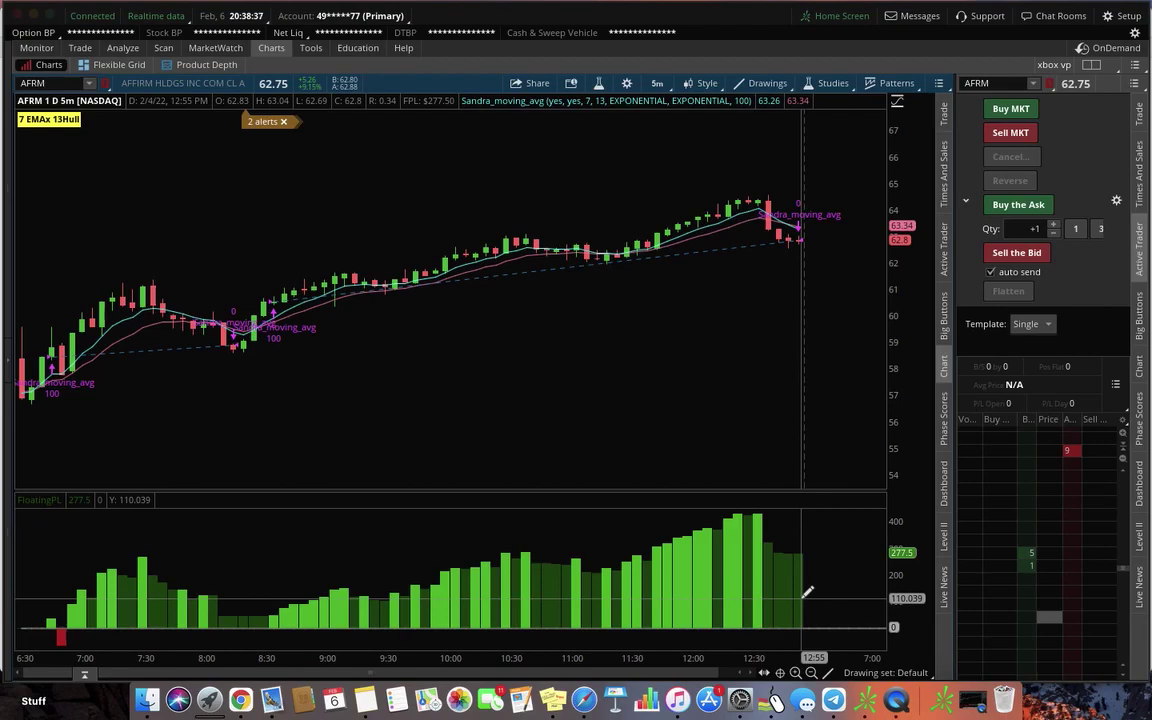
mouse_move(784, 12)
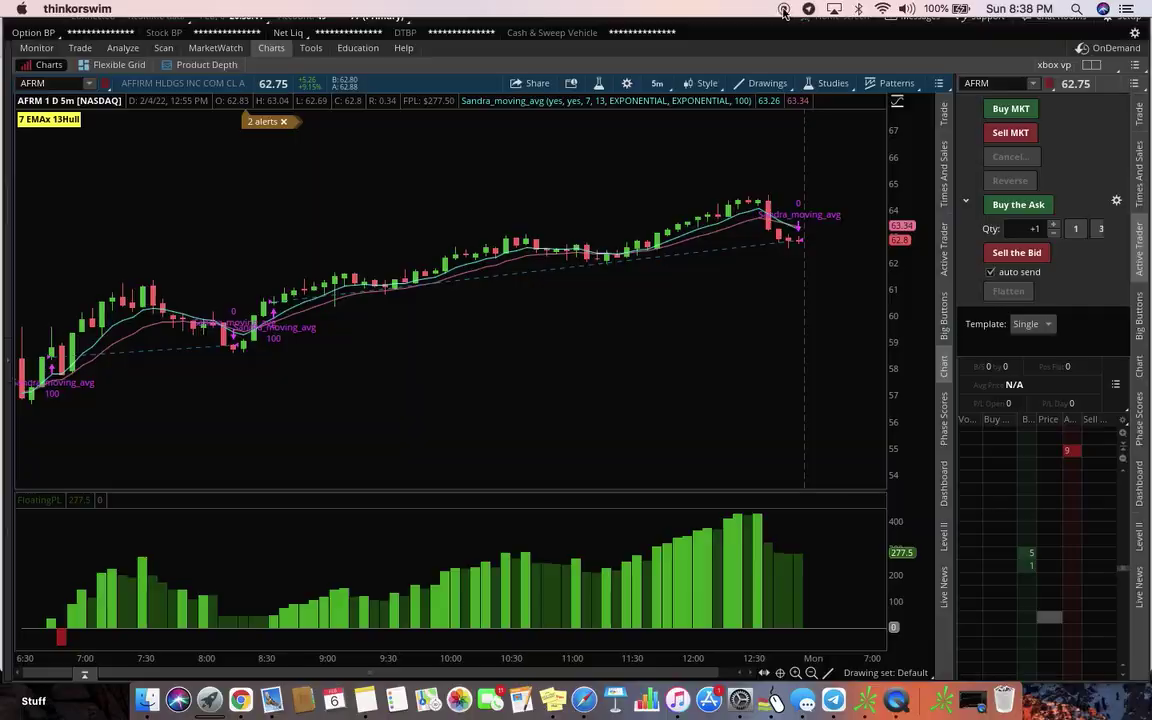